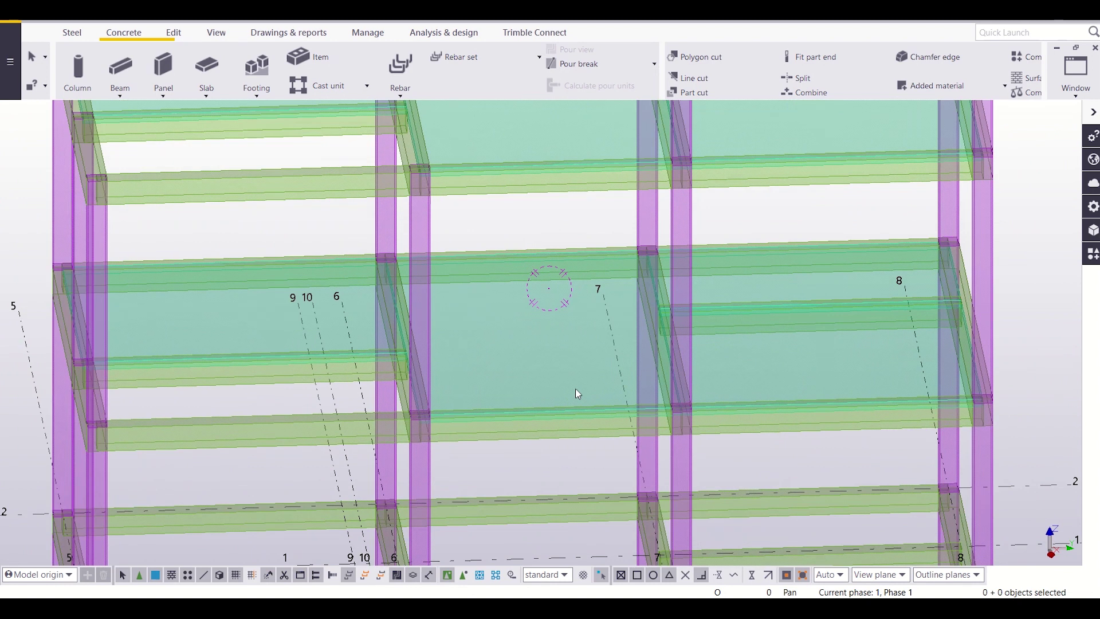
scroll(576, 392, down, 2)
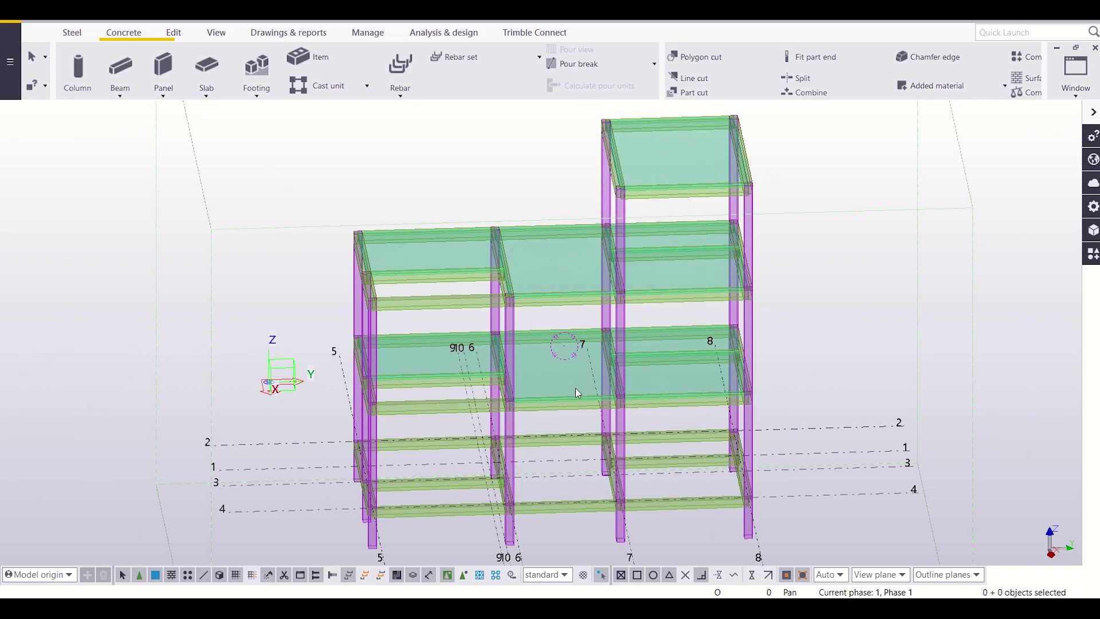
middle_drag(575, 387, 566, 318)
scroll(436, 433, up, 2)
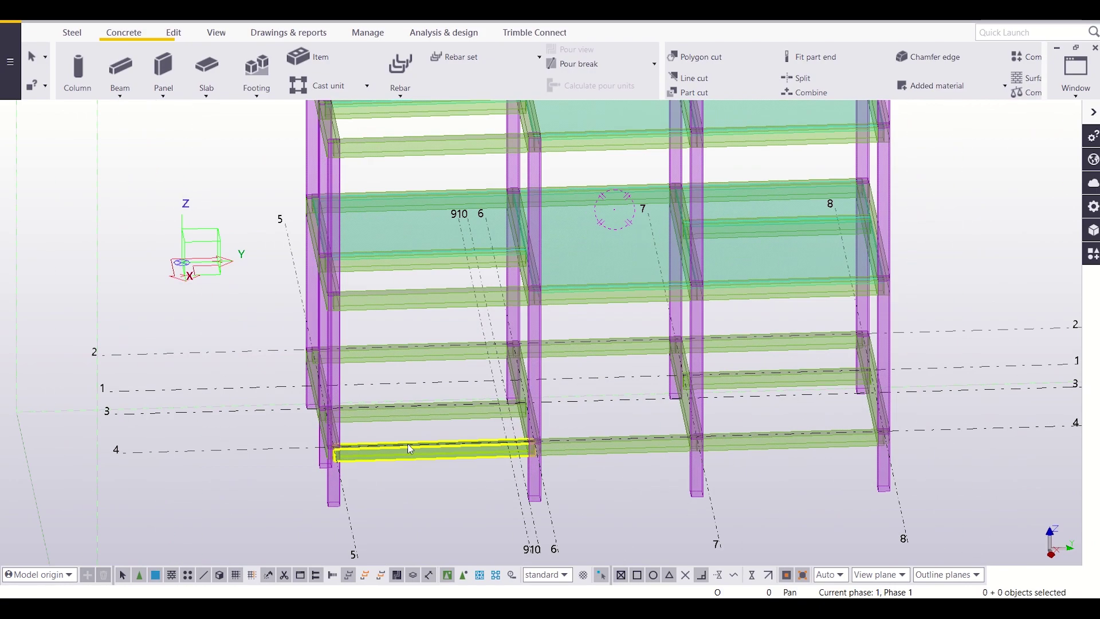
middle_drag(408, 443, 441, 428)
scroll(403, 450, up, 5)
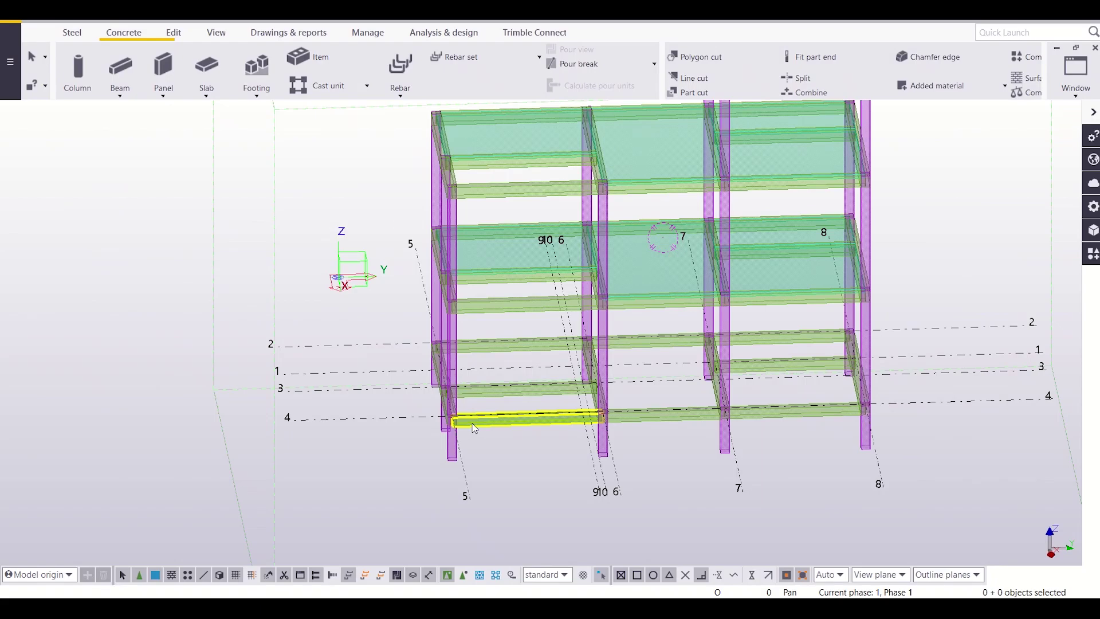
middle_drag(662, 240, 601, 265)
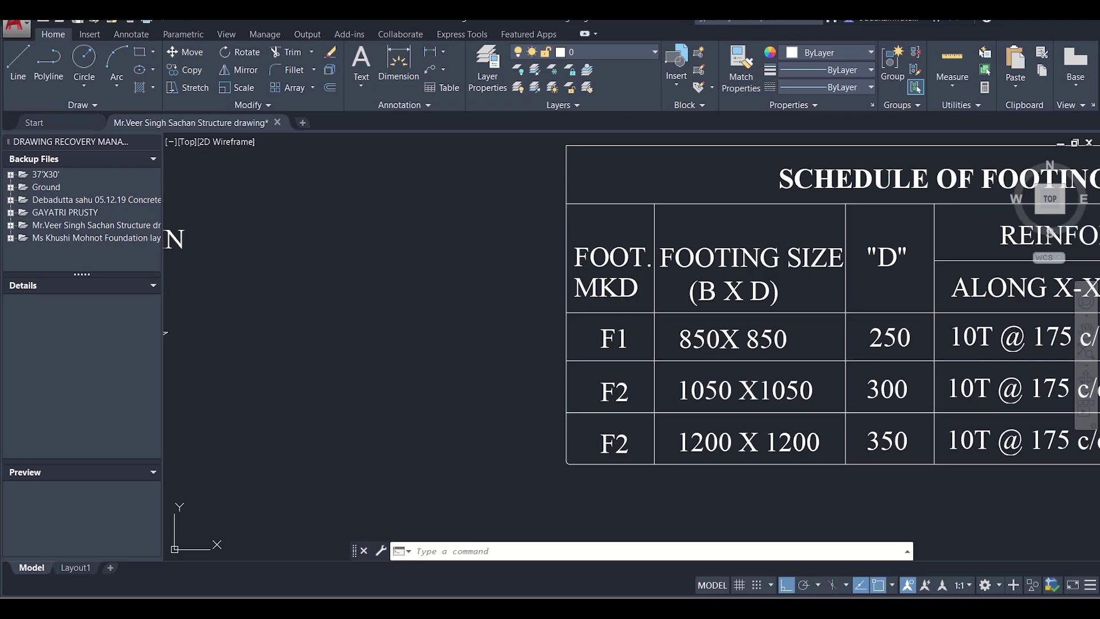
Switch to the AutoCAD structure drawing and examine the foundation layout for the footing marks at each column
scroll(599, 296, down, 5)
scroll(344, 309, up, 8)
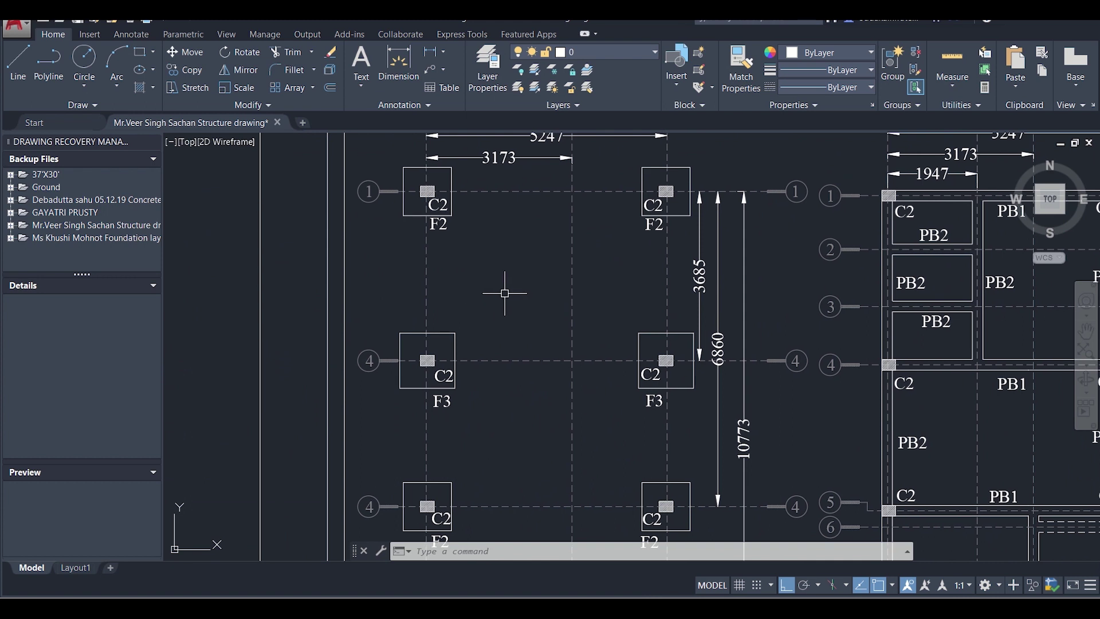
middle_drag(504, 290, 479, 264)
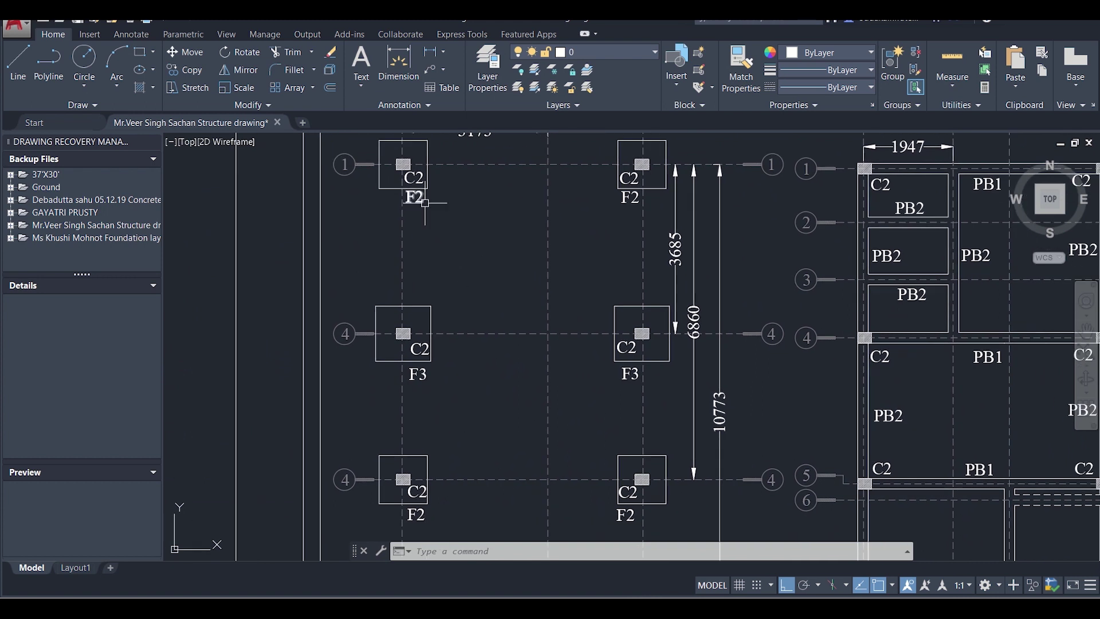
middle_drag(535, 274, 496, 188)
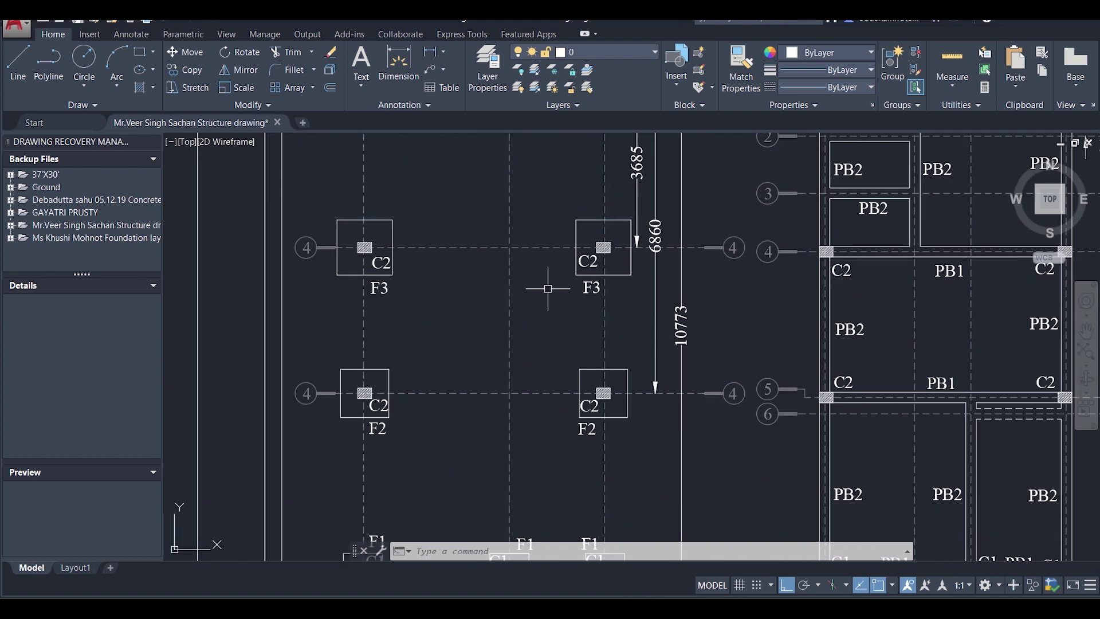
middle_drag(548, 289, 539, 184)
scroll(468, 411, down, 4)
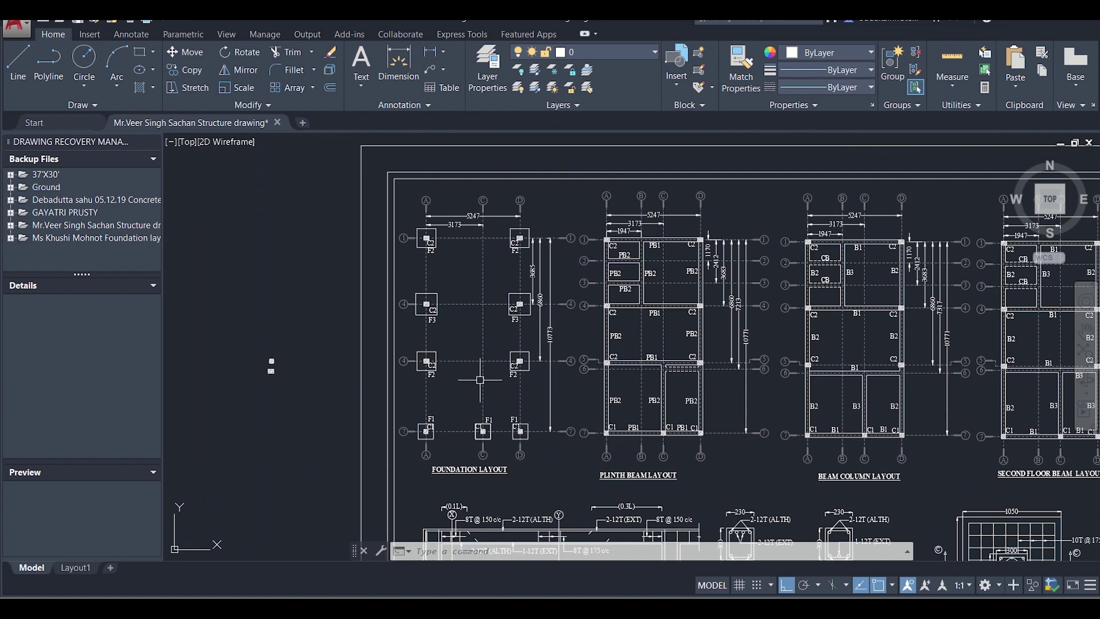
middle_drag(553, 367, 466, 361)
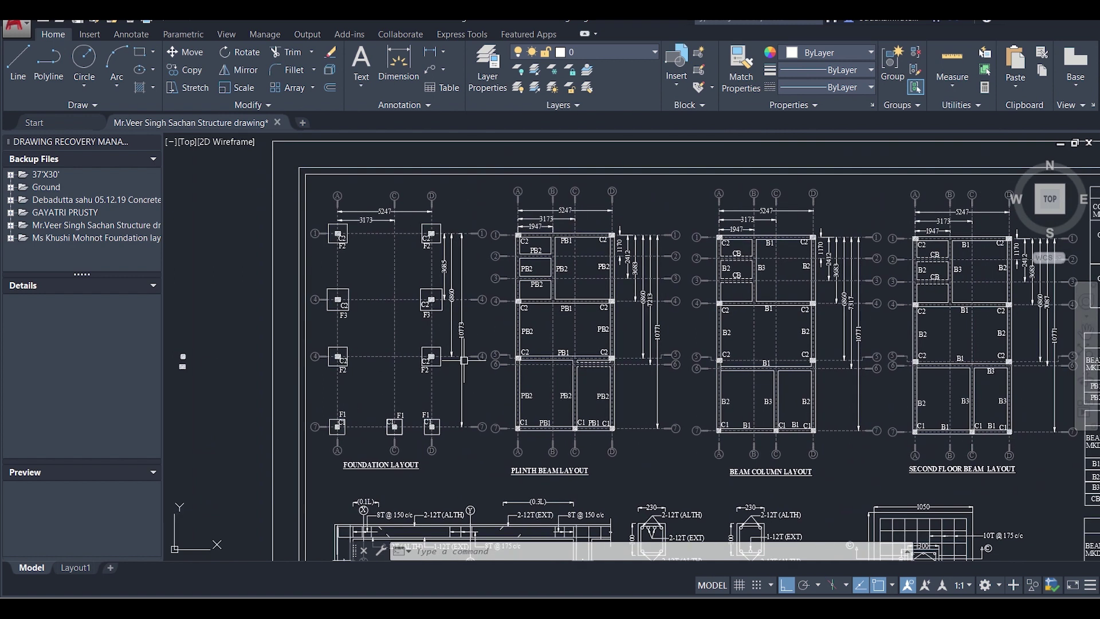
Examine the Schedule of Footing for the size, depth and reinforcement of each footing mark
scroll(509, 351, down, 5)
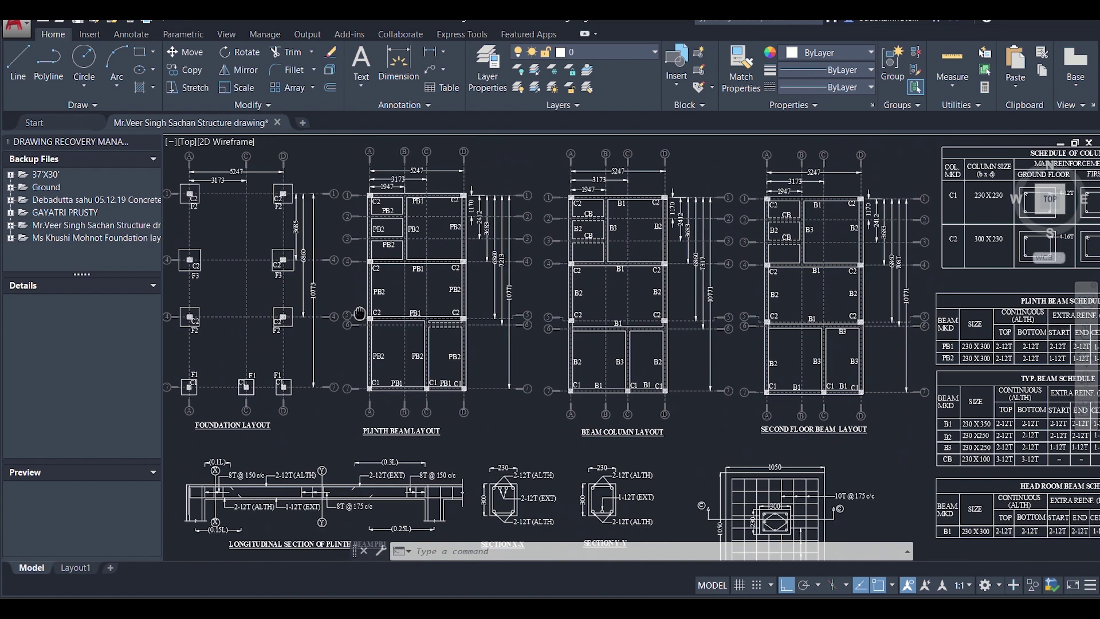
scroll(605, 422, up, 6)
scroll(604, 420, up, 3)
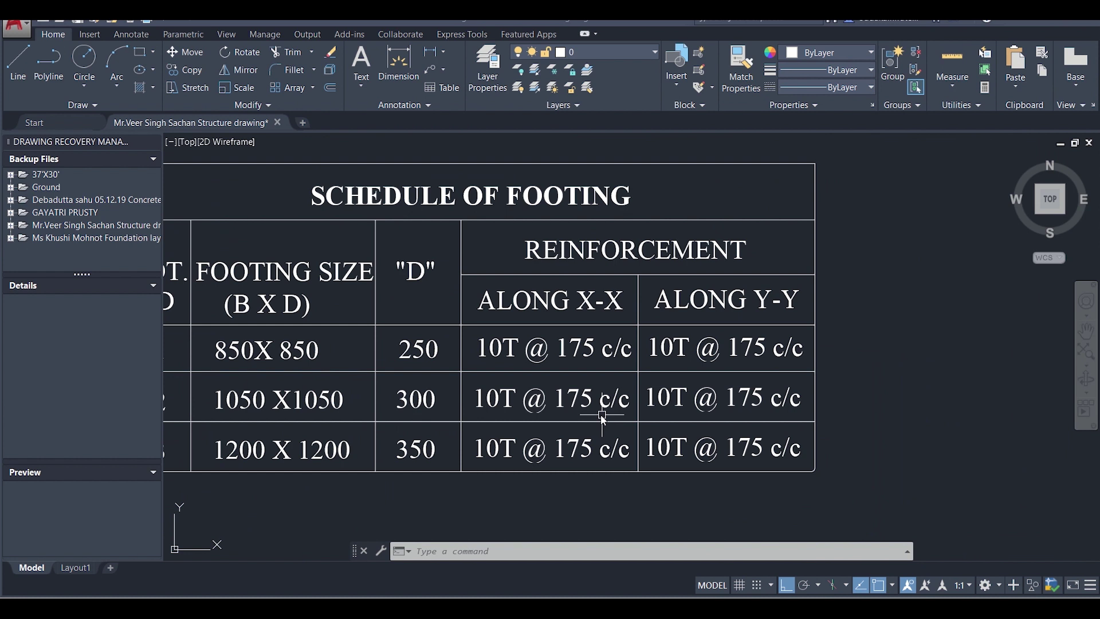
scroll(604, 419, down, 3)
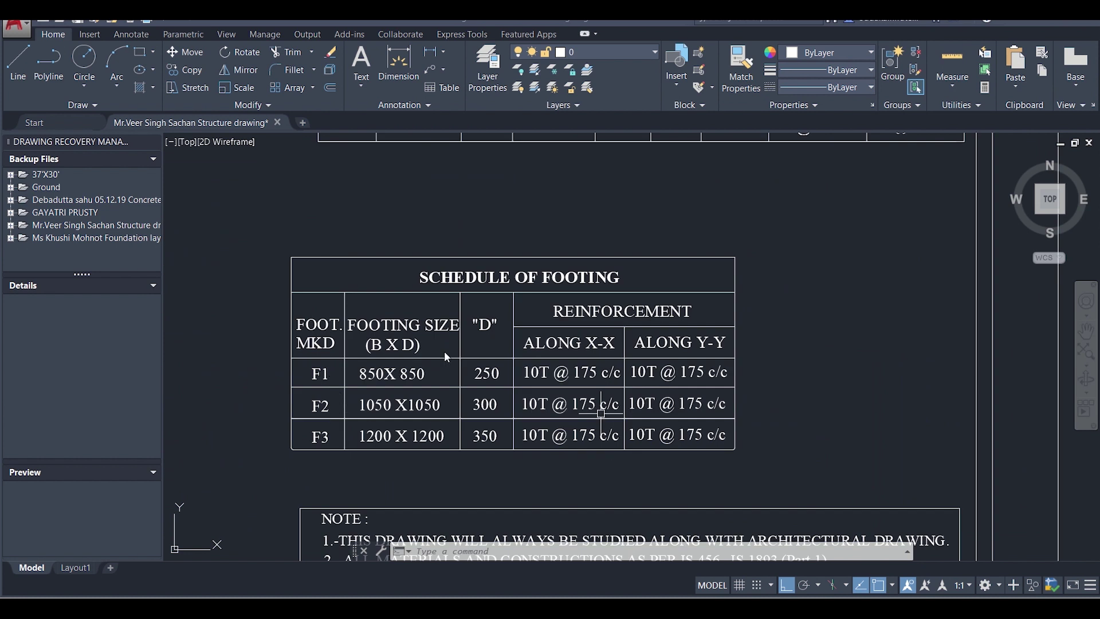
scroll(517, 346, down, 5)
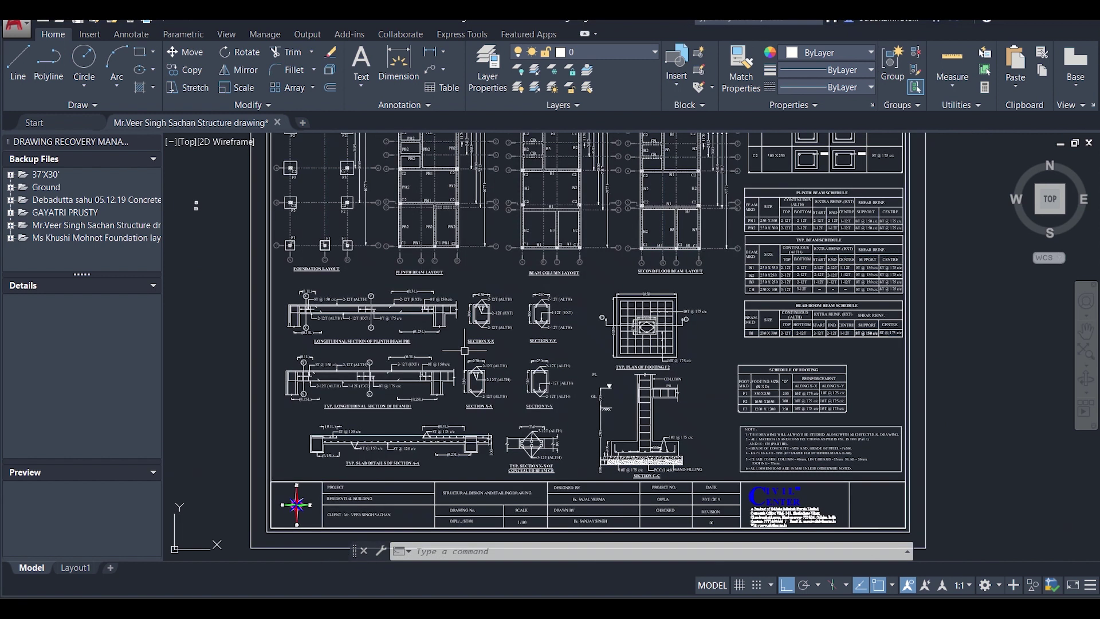
Check the F1 footings along grid line 7 of the foundation layout, then return to the footing schedule
scroll(395, 319, up, 6)
scroll(395, 319, down, 2)
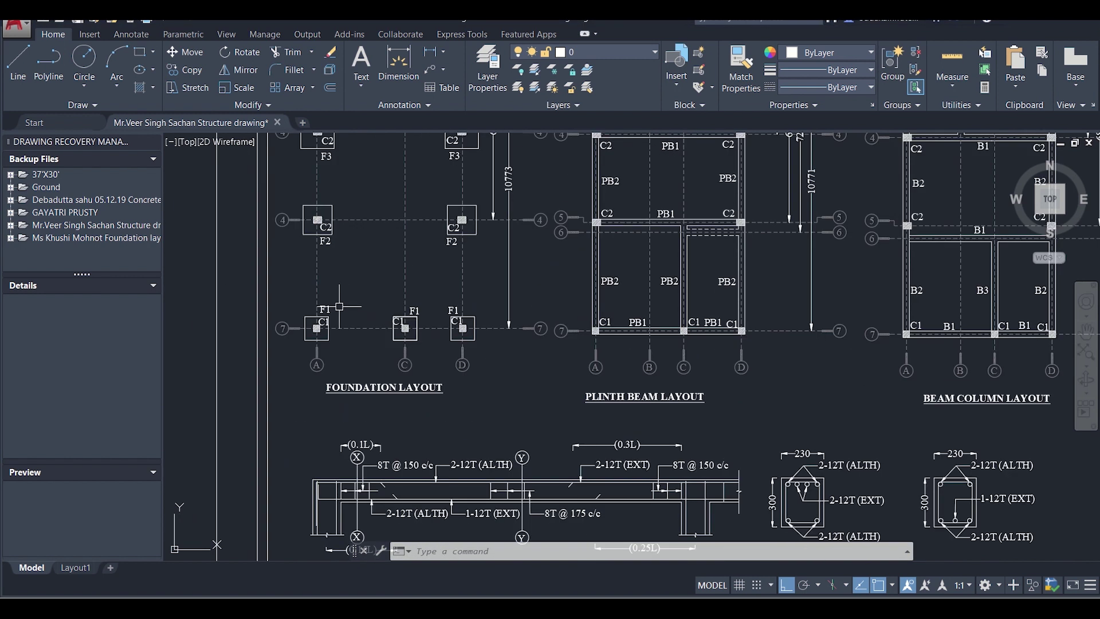
scroll(340, 307, up, 2)
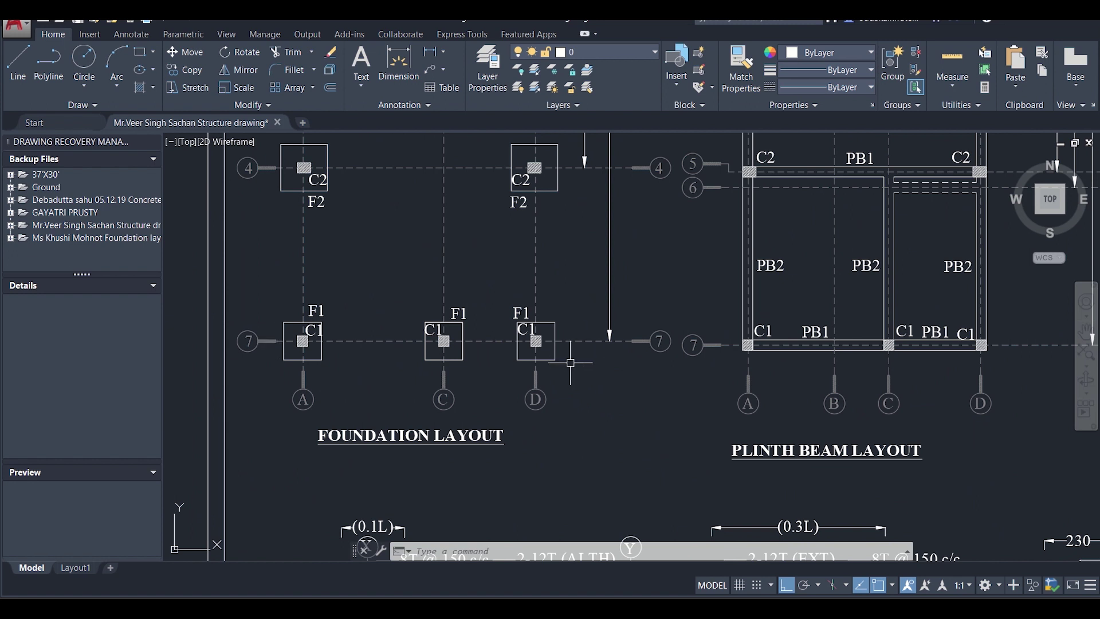
scroll(344, 348, down, 5)
mouse_move(556, 340)
middle_down()
mouse_move(497, 310)
mouse_move(372, 286)
middle_up()
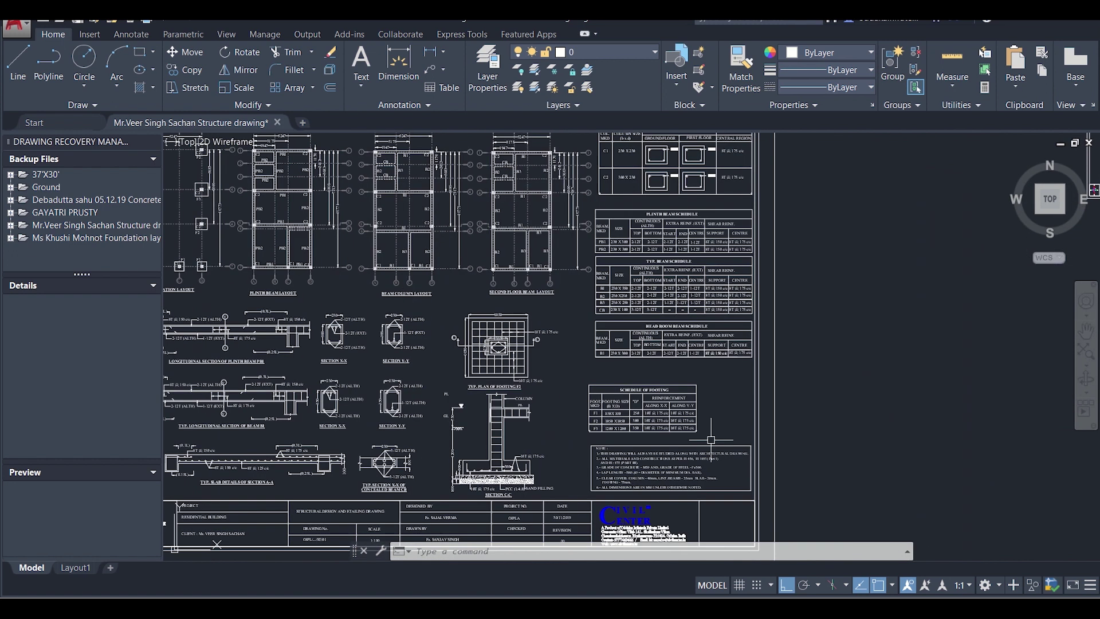
scroll(406, 327, up, 5)
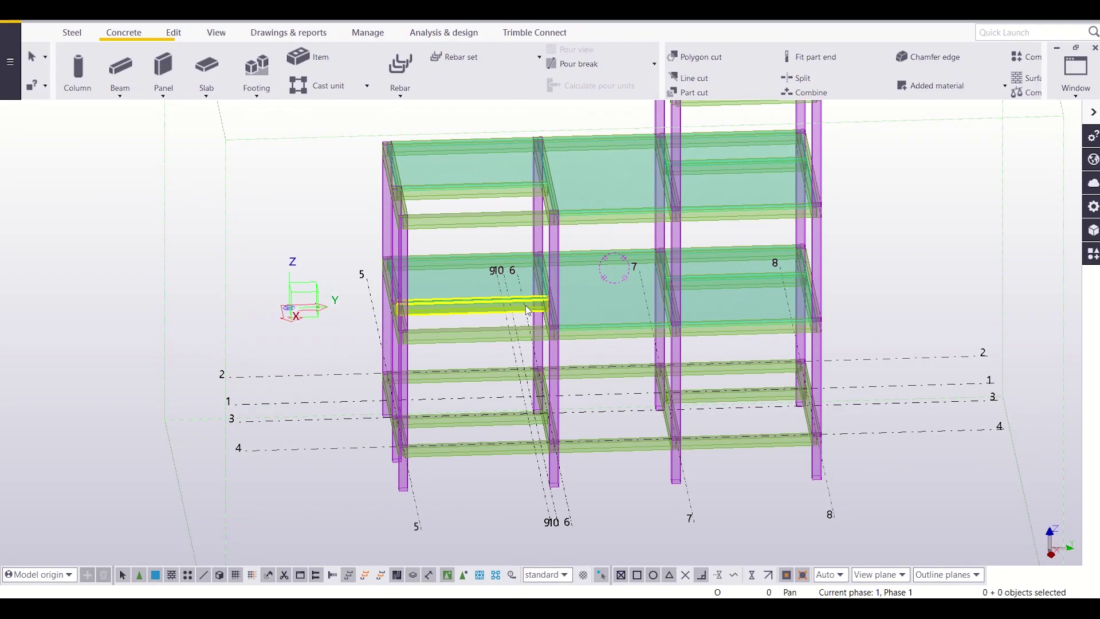
scroll(559, 329, down, 1)
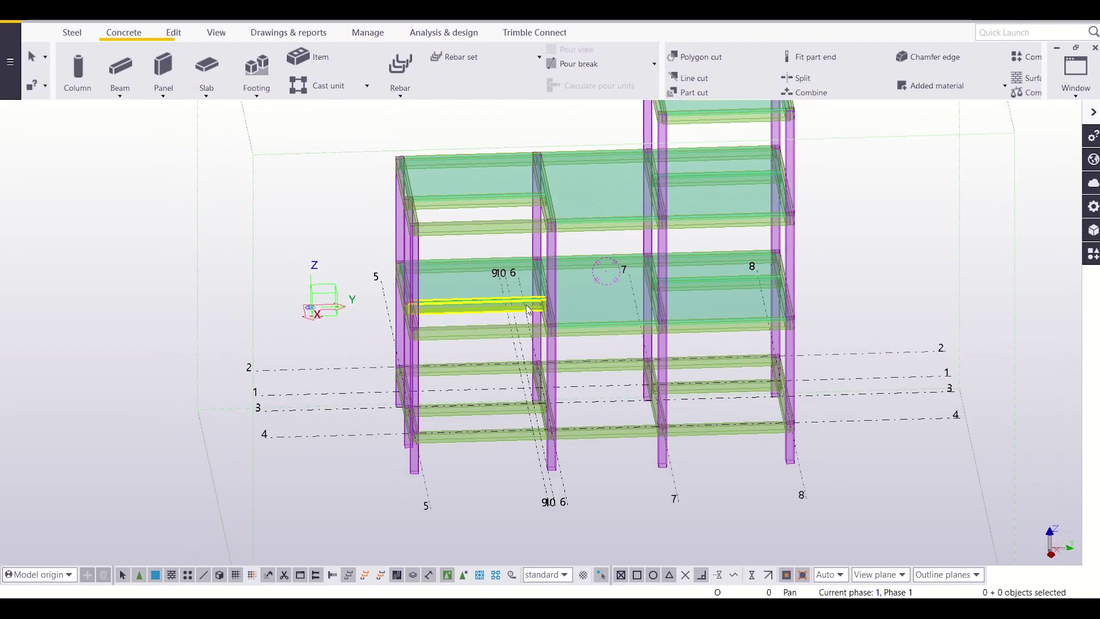
scroll(559, 328, up, 1)
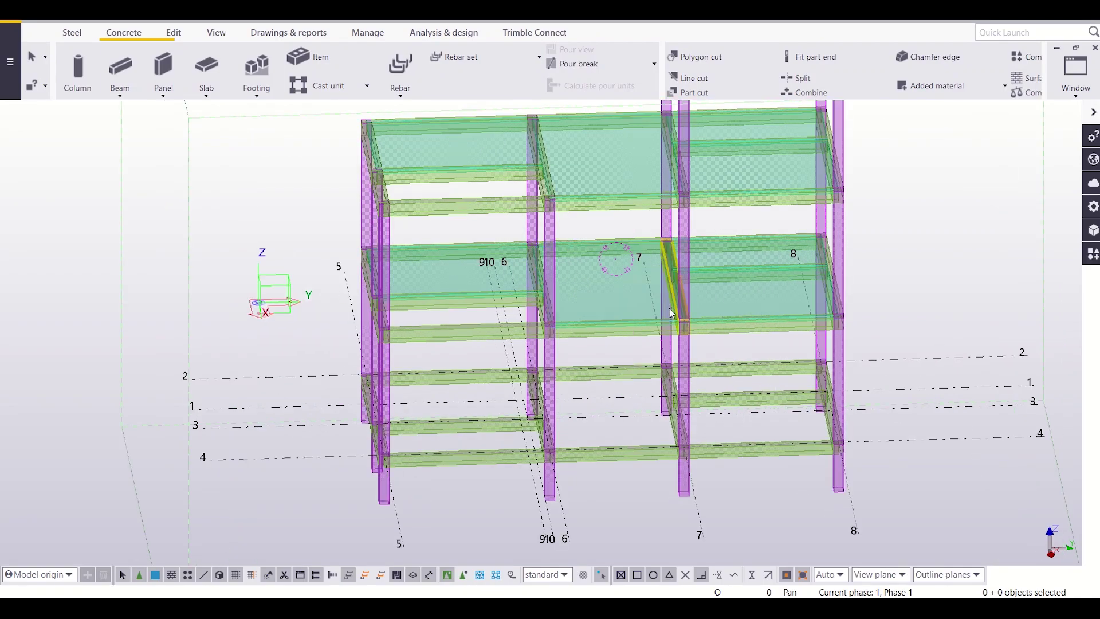
click(1060, 87)
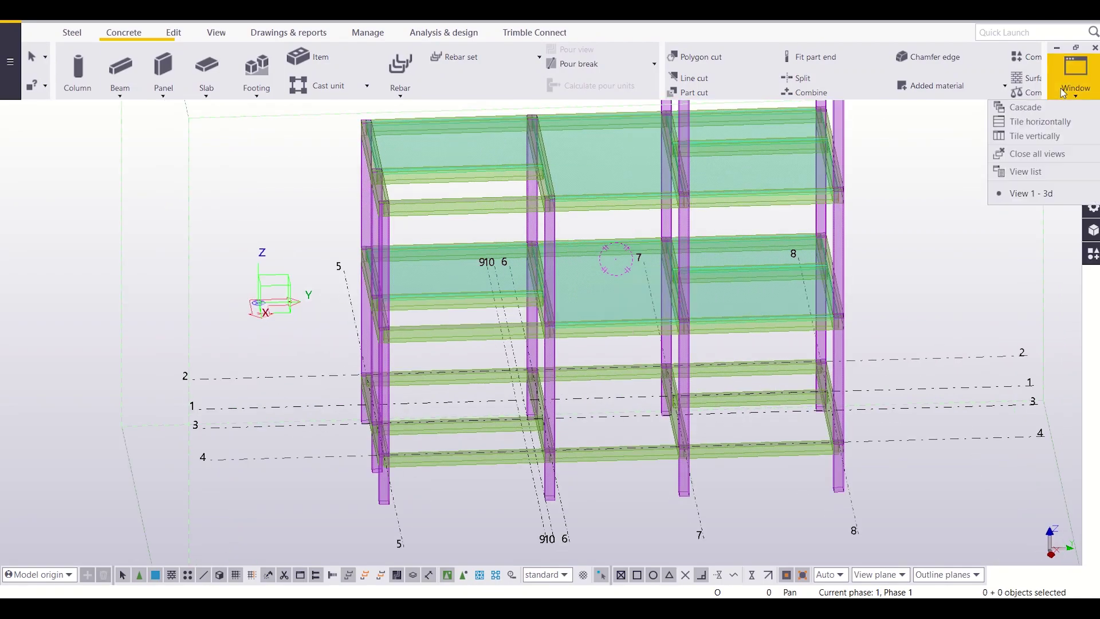
click(1025, 171)
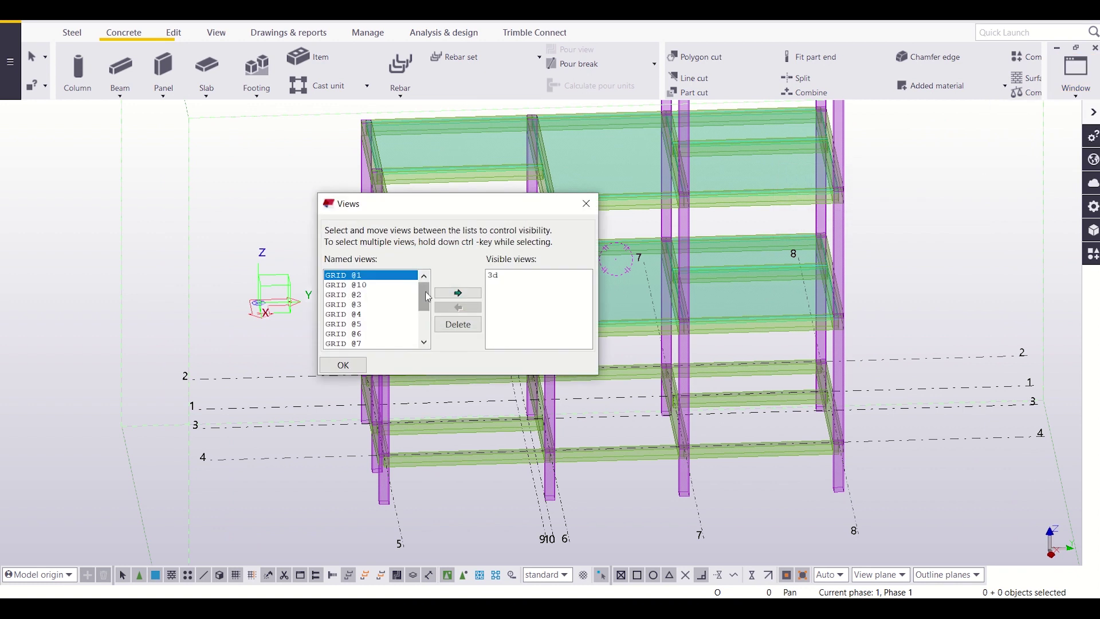
drag(427, 296, 434, 342)
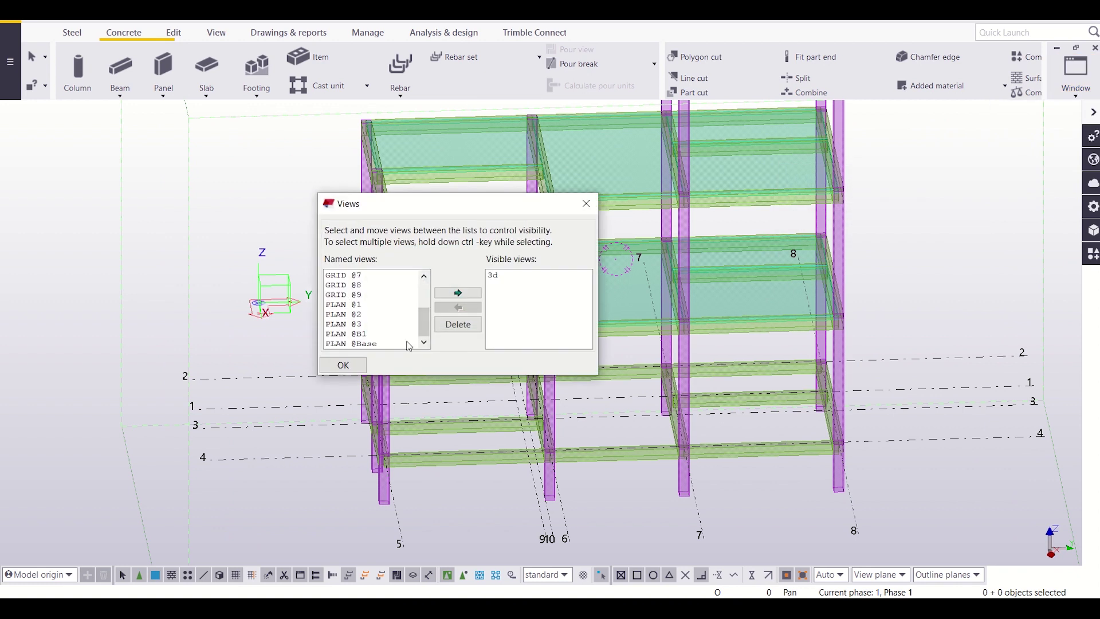
click(368, 334)
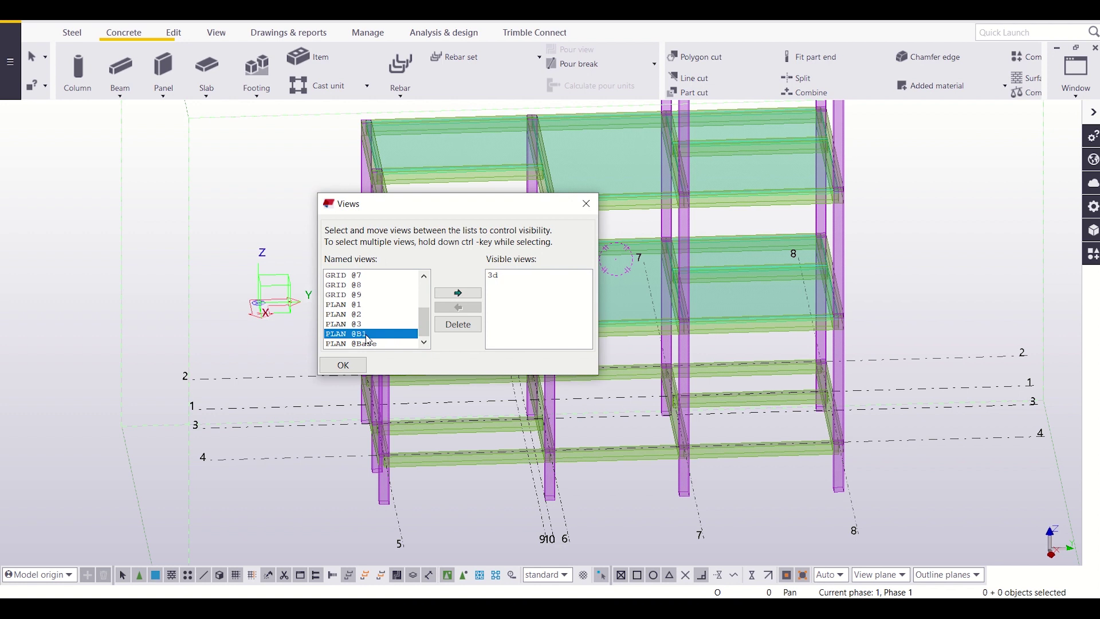
click(457, 293)
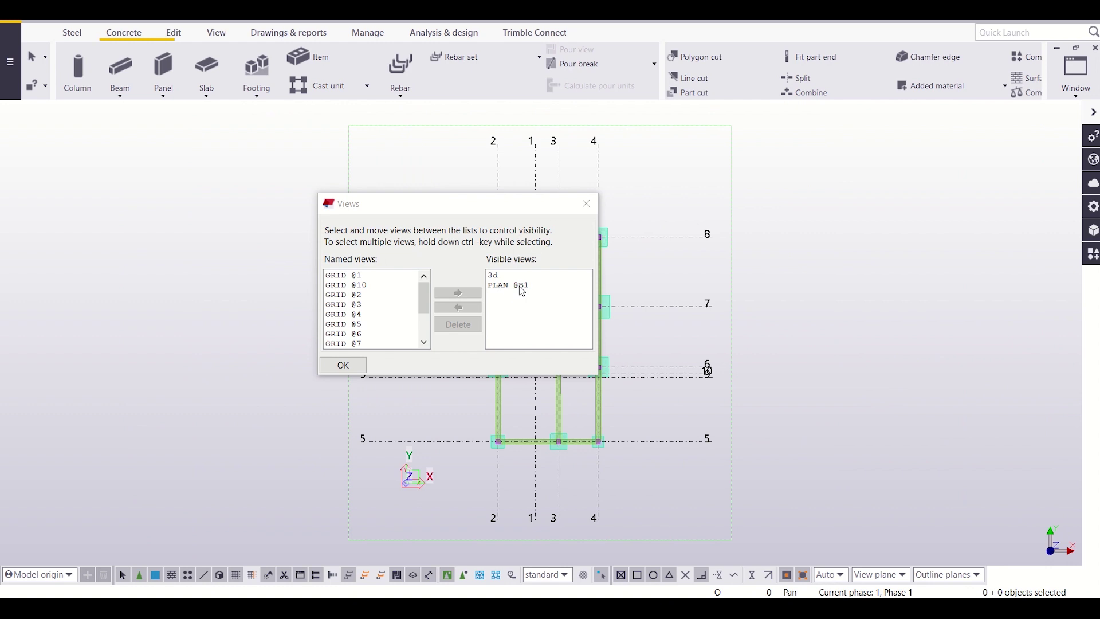
click(355, 365)
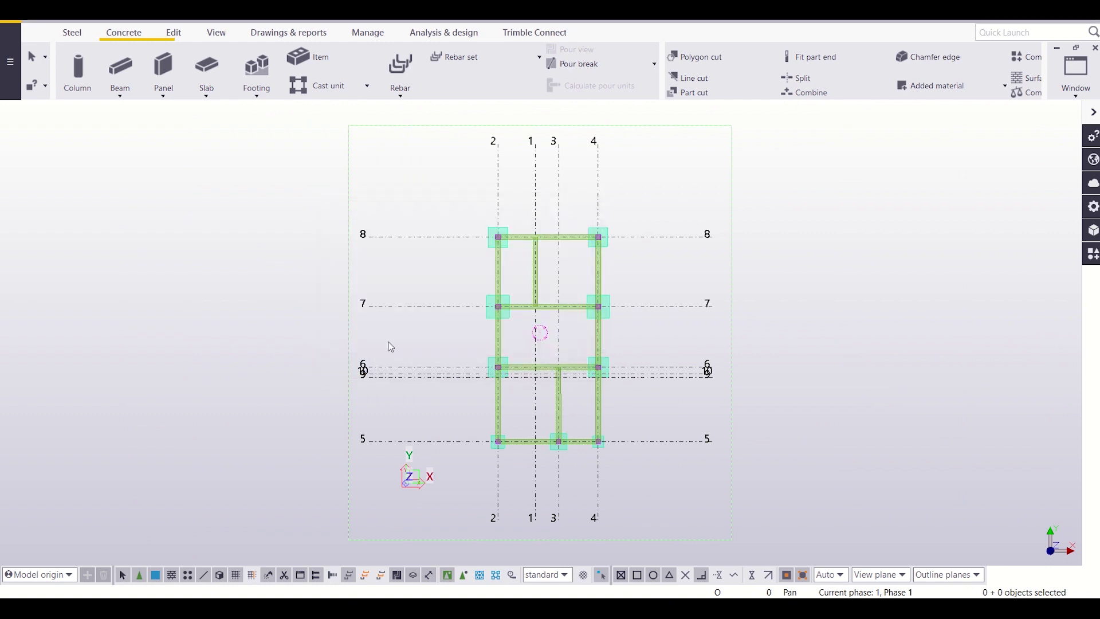
middle_drag(616, 378, 379, 347)
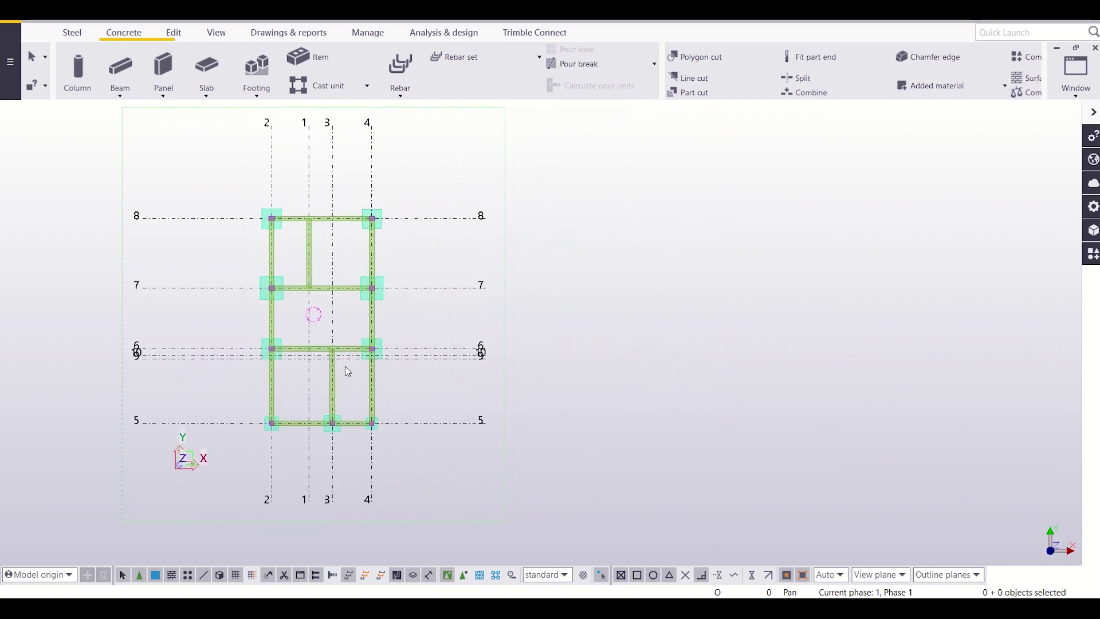
scroll(345, 366, up, 3)
scroll(401, 397, up, 2)
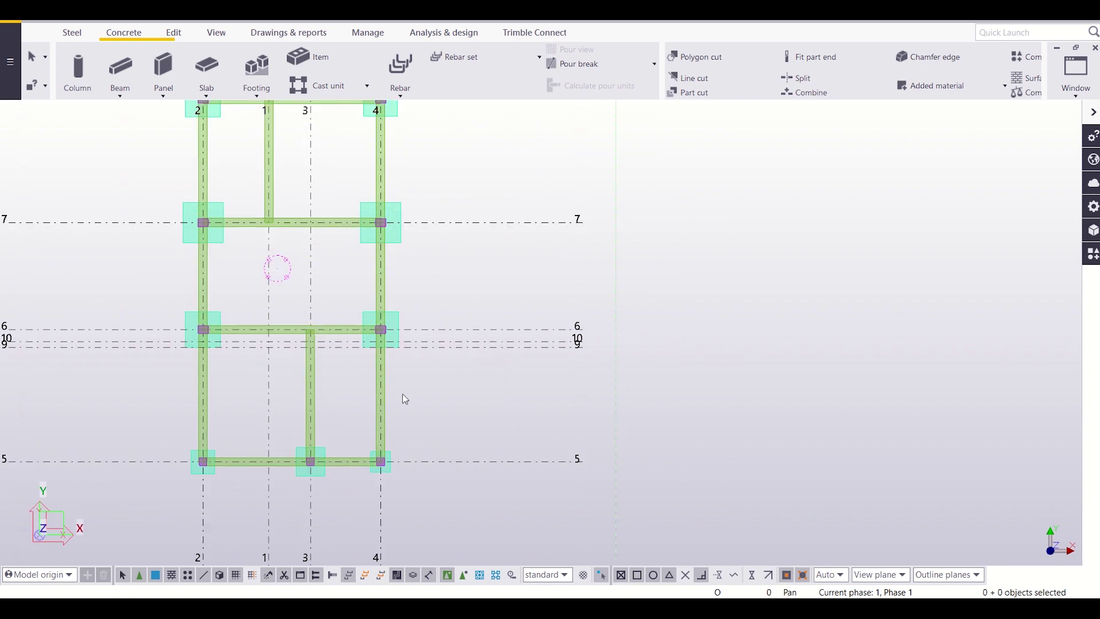
scroll(407, 396, down, 3)
middle_drag(414, 384, 401, 417)
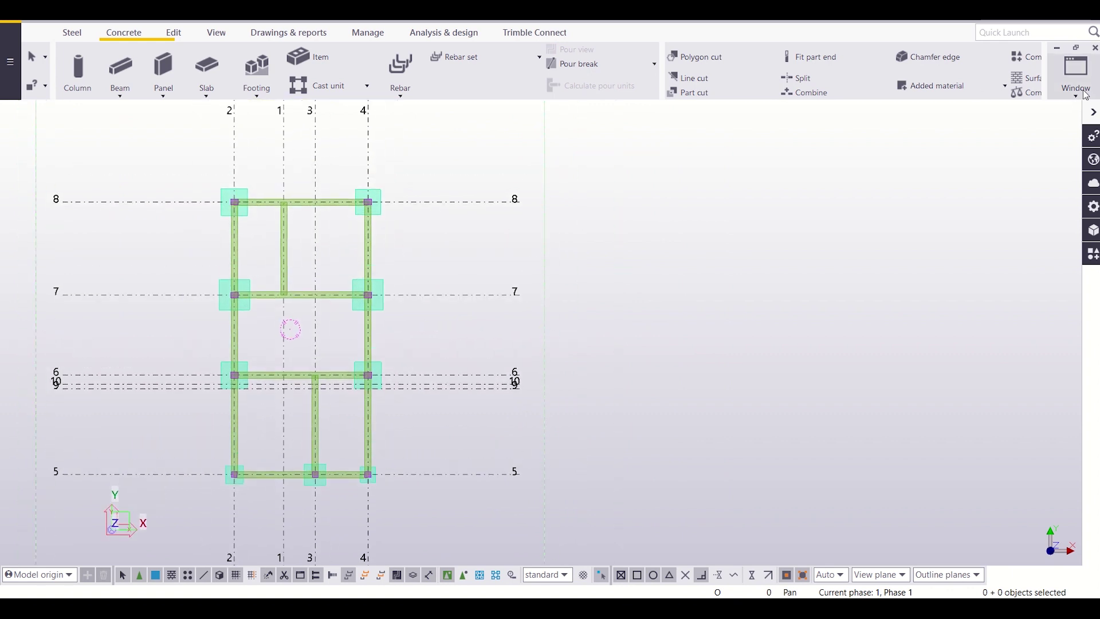
click(1076, 74)
click(882, 191)
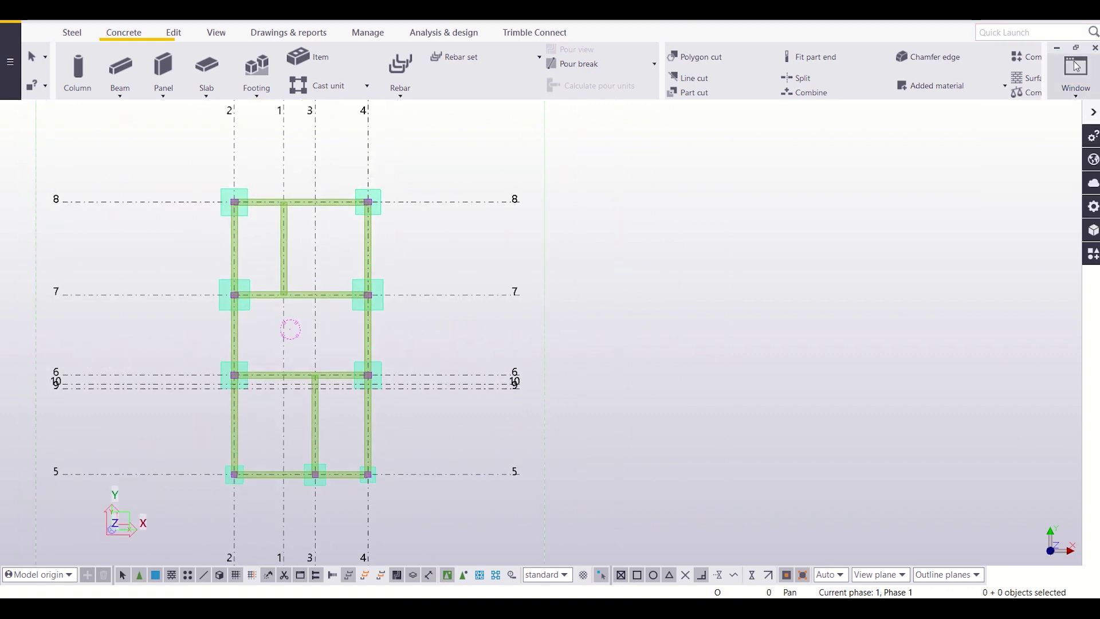
click(1077, 86)
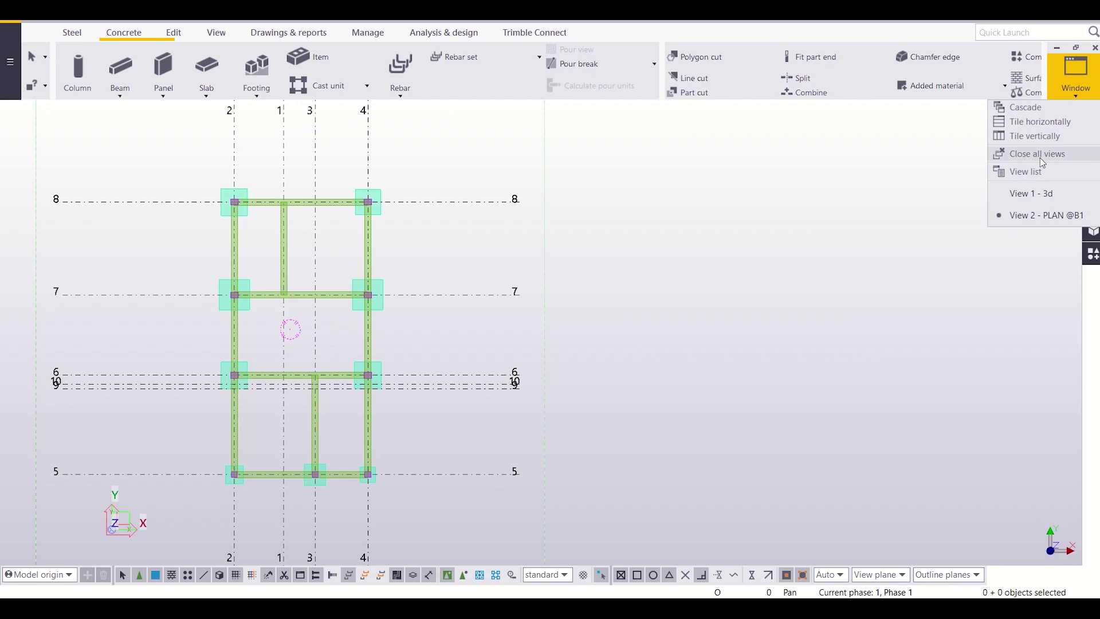
click(1041, 156)
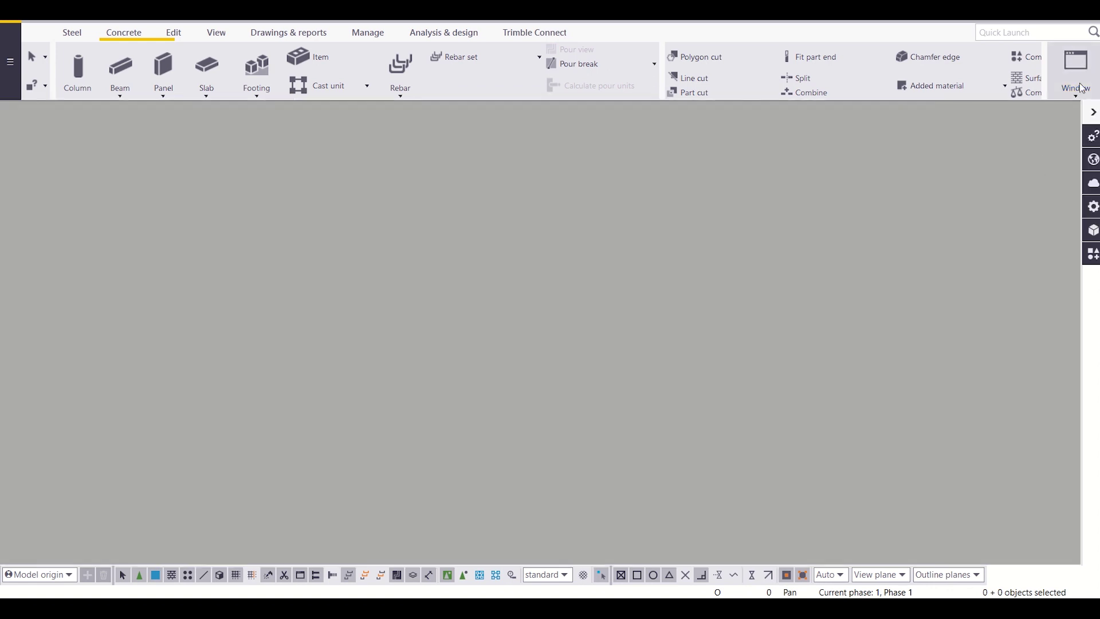
click(1077, 95)
click(1025, 172)
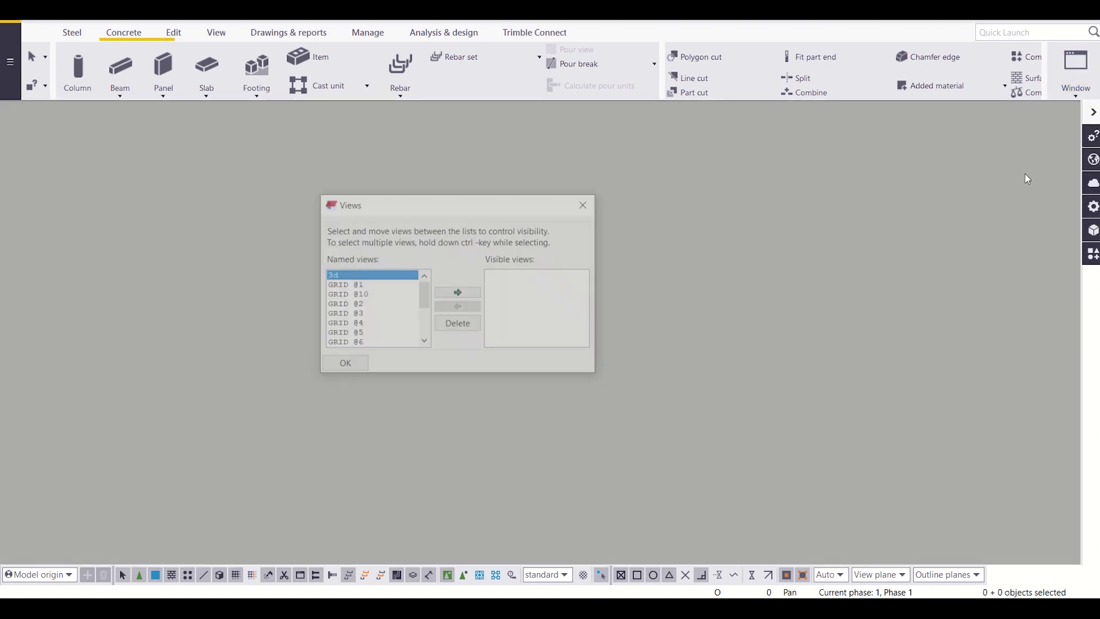
mouse_move(424, 295)
mouse_down()
mouse_move(434, 335)
mouse_move(428, 301)
mouse_up()
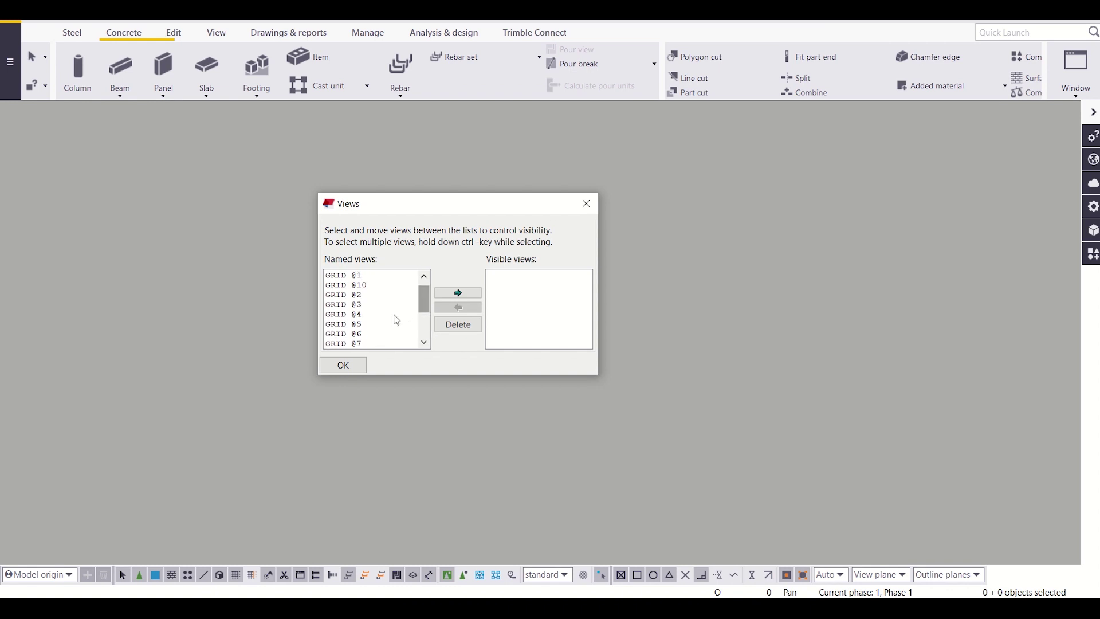
click(369, 314)
click(436, 293)
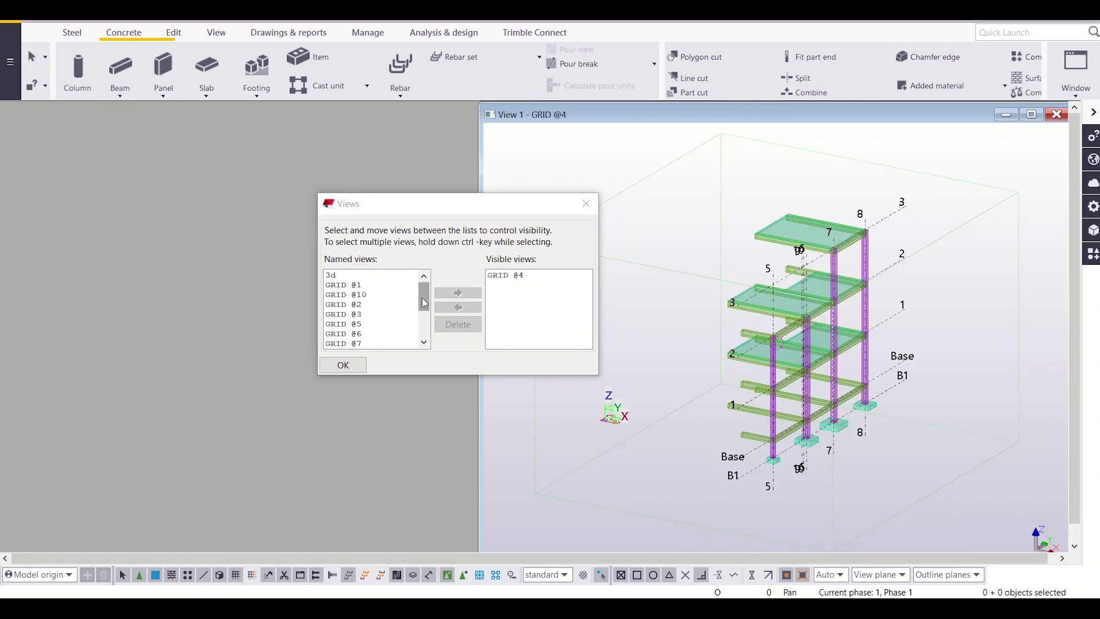
drag(425, 297, 427, 339)
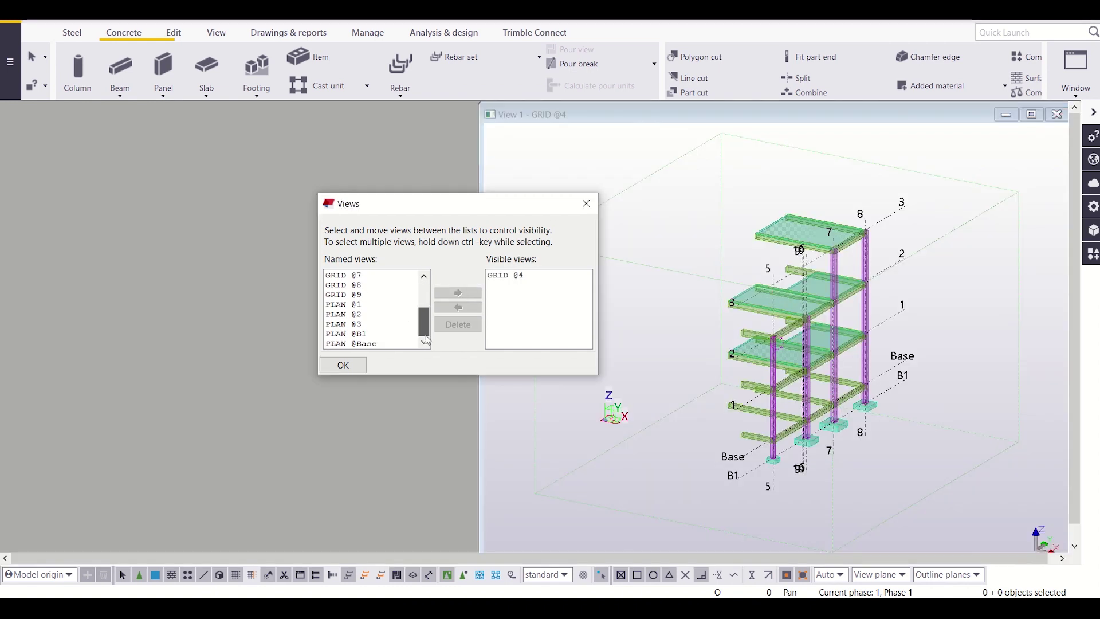
click(362, 335)
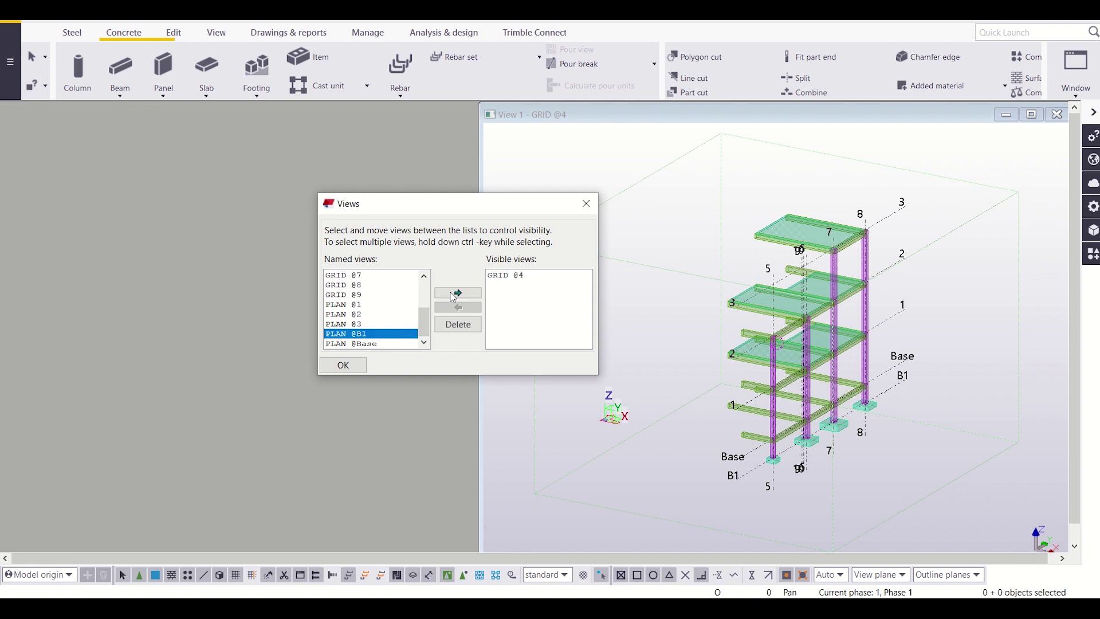
click(455, 293)
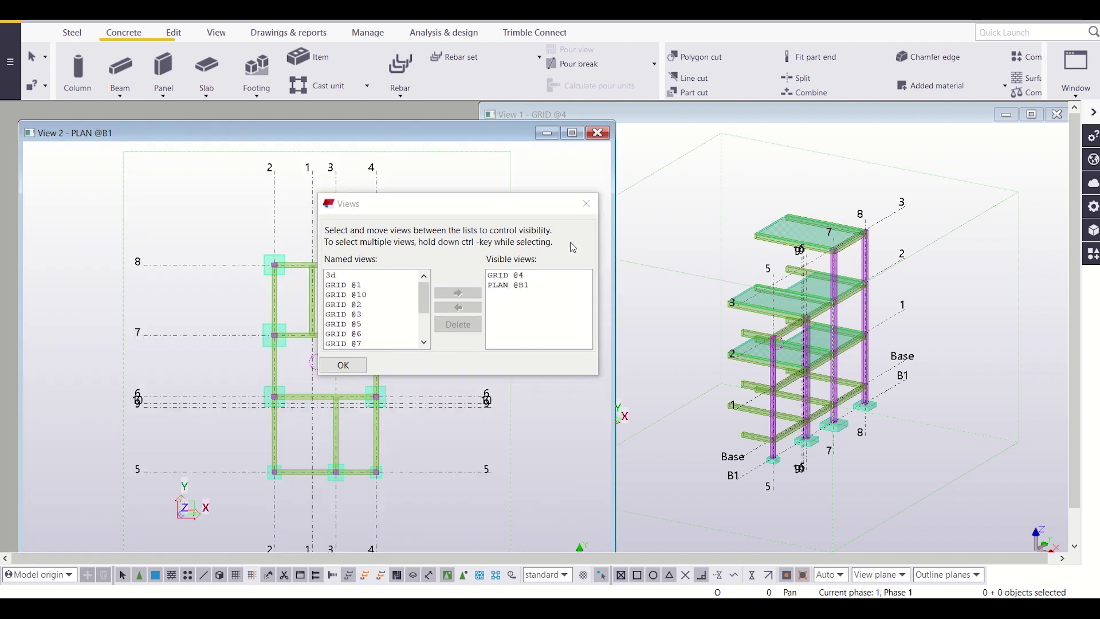
click(586, 203)
click(1076, 98)
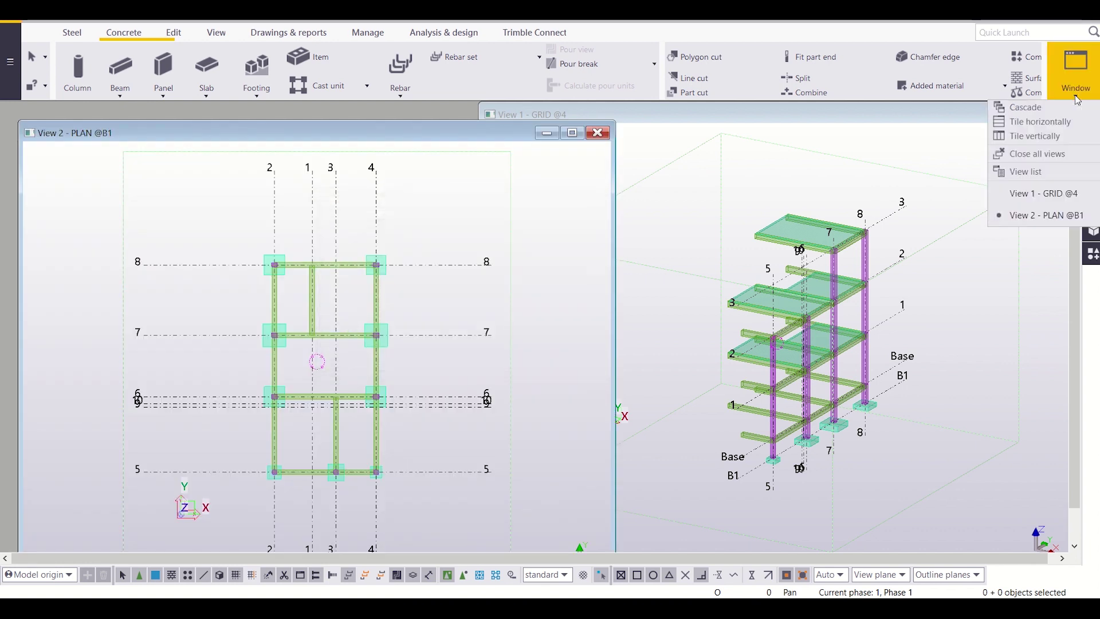
click(1061, 138)
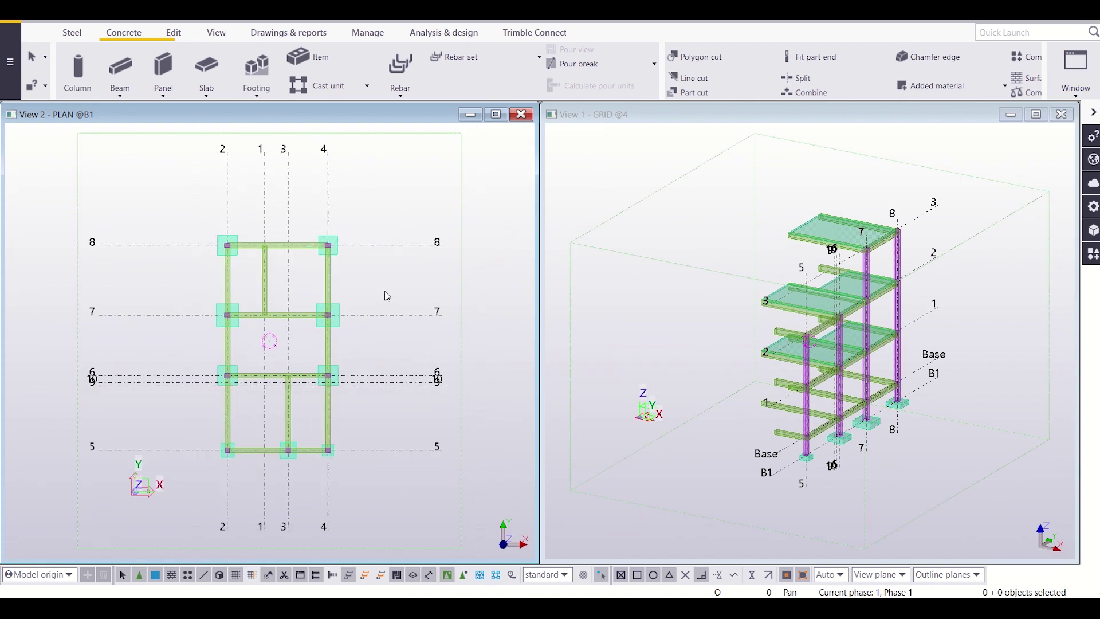
scroll(263, 362, up, 1)
scroll(263, 361, up, 1)
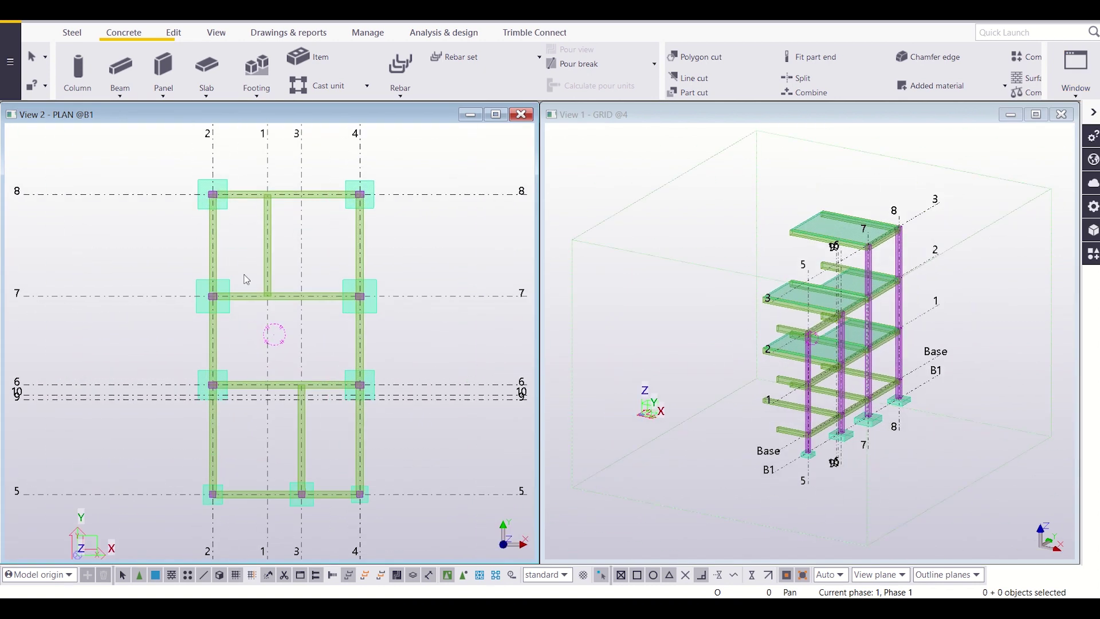
middle_drag(313, 401, 322, 259)
scroll(275, 311, up, 1)
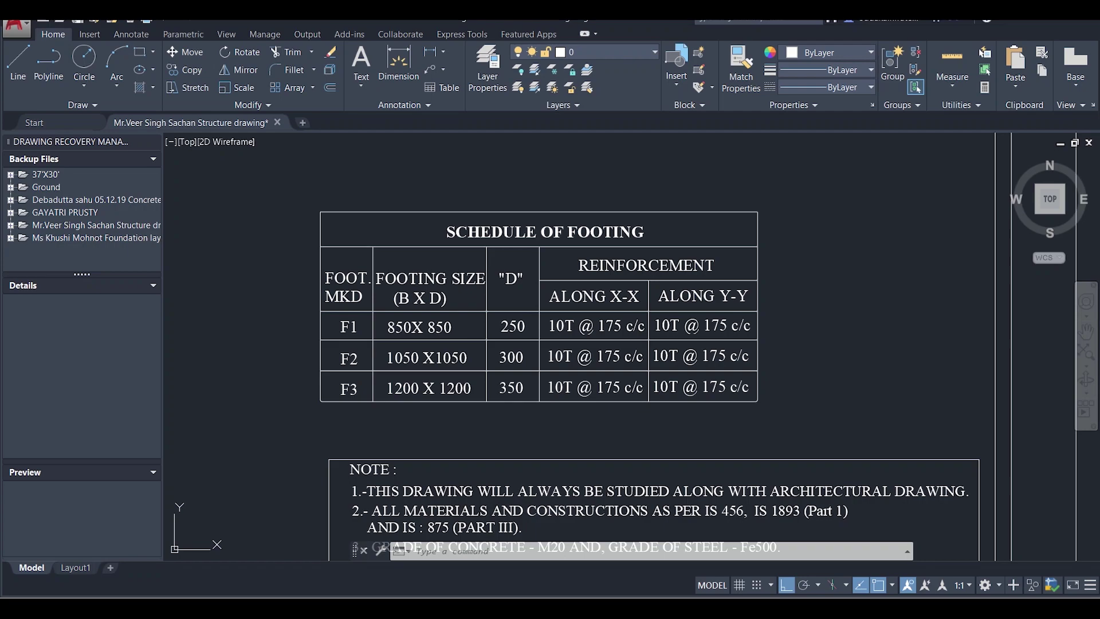
Switch to AutoCAD and compare the F1 footings along line 7 of the foundation layout with the Schedule of Footing
scroll(551, 380, down, 6)
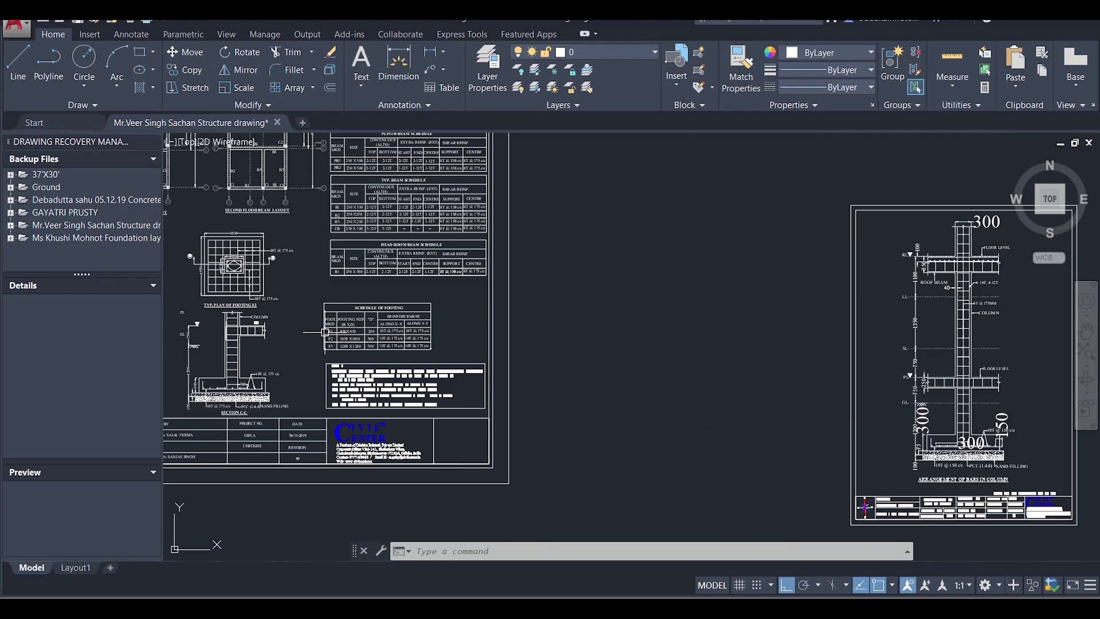
middle_drag(551, 380, 681, 395)
scroll(204, 216, up, 6)
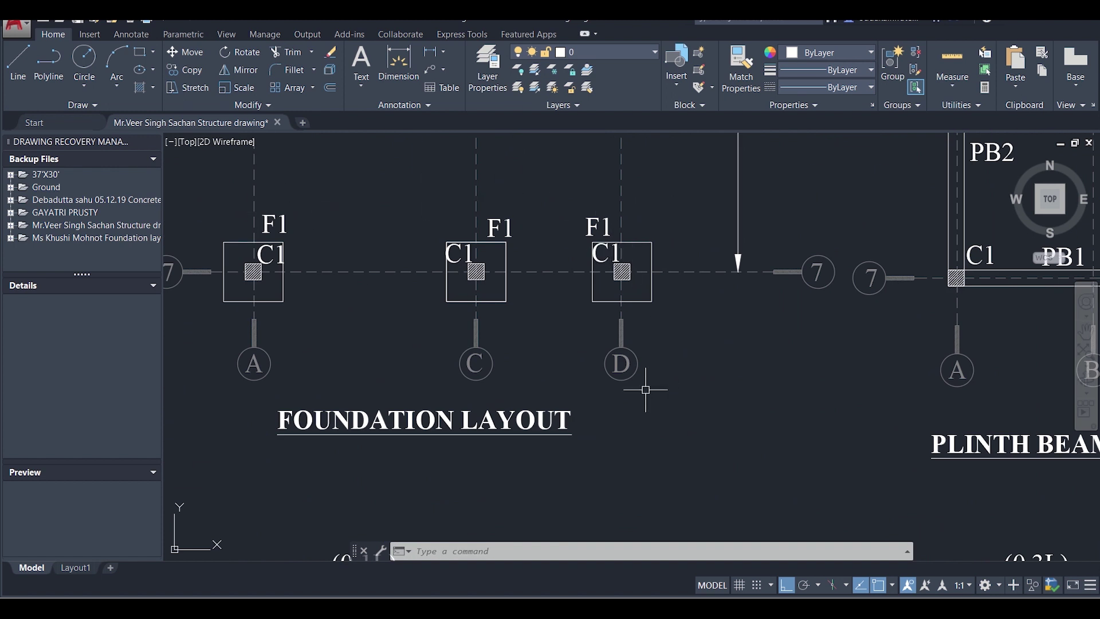
scroll(643, 385, down, 6)
middle_drag(749, 456, 687, 436)
scroll(687, 435, up, 8)
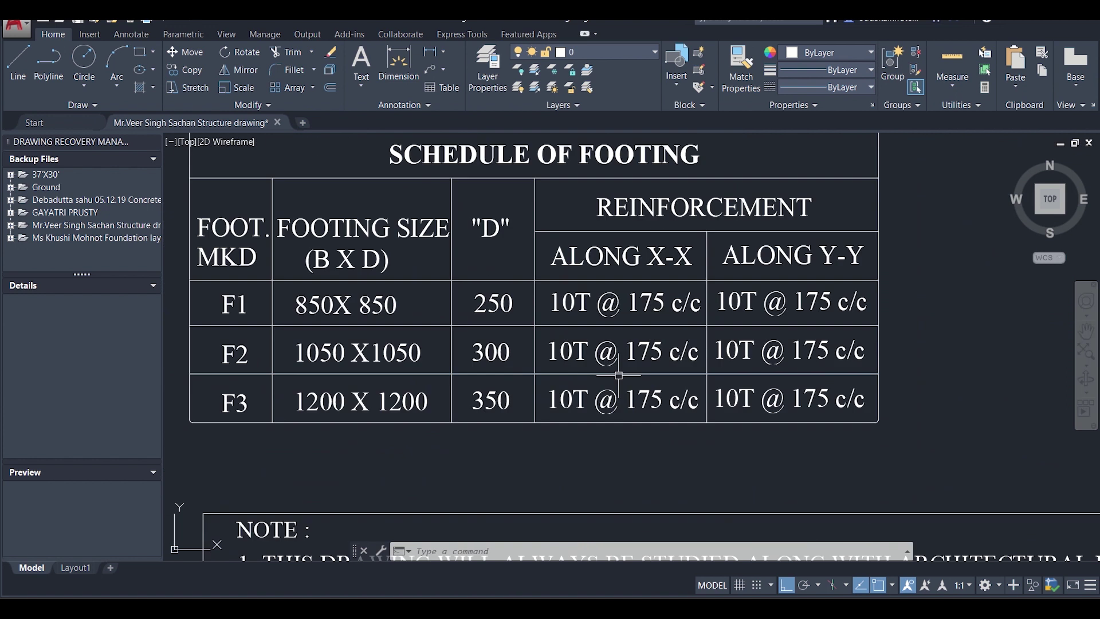
middle_drag(417, 319, 472, 350)
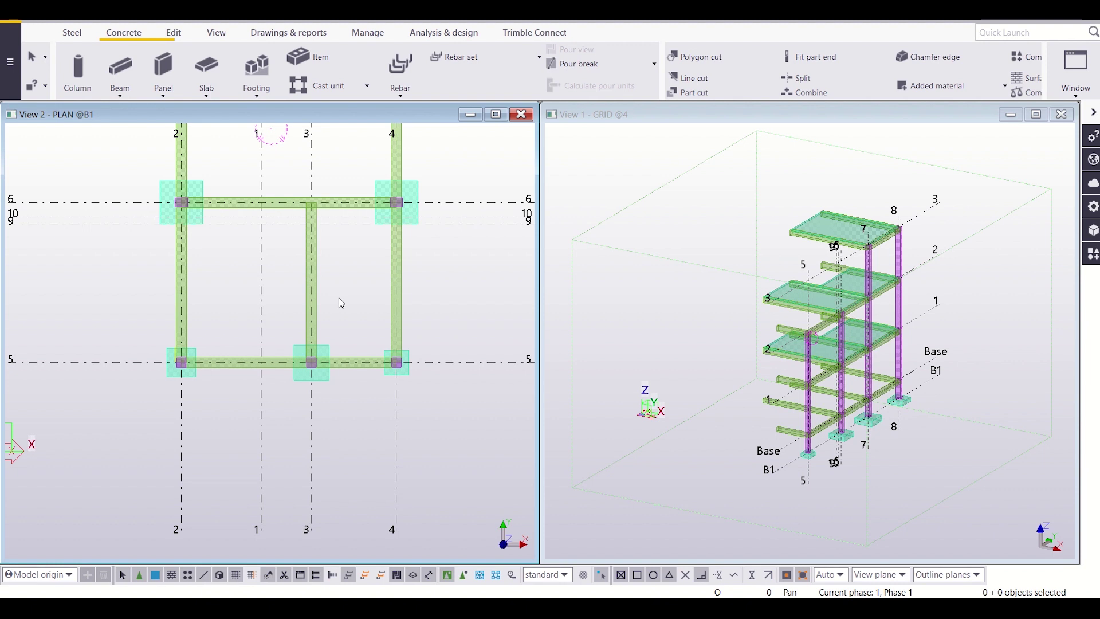
In Tekla Structures, set the X-direction side of the footing at grid intersection 2/5 to 850 mm
scroll(339, 298, up, 5)
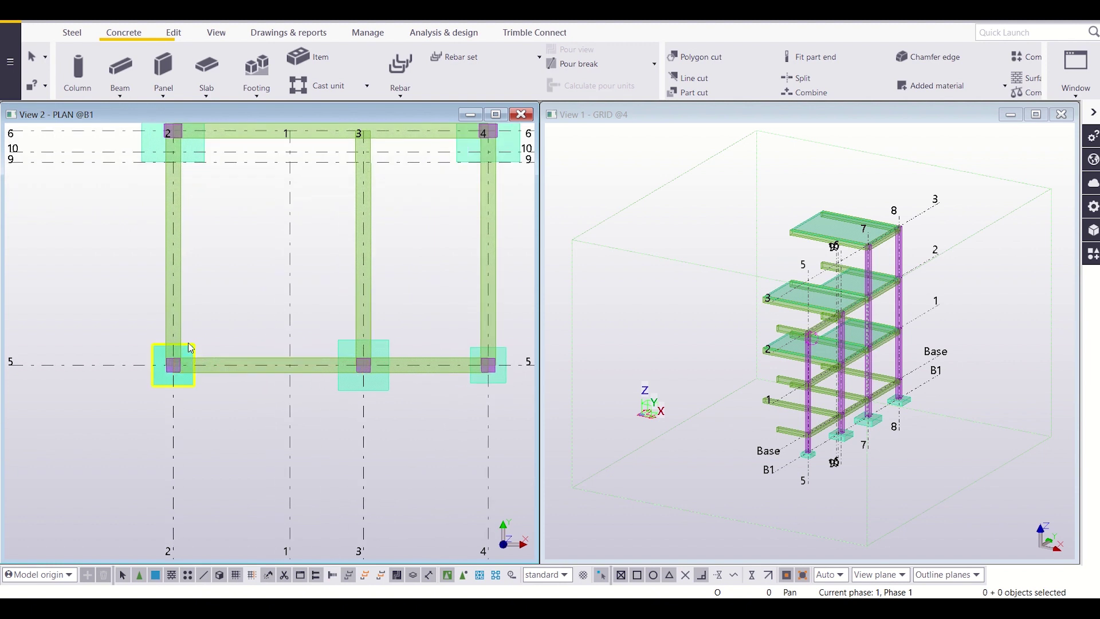
click(191, 347)
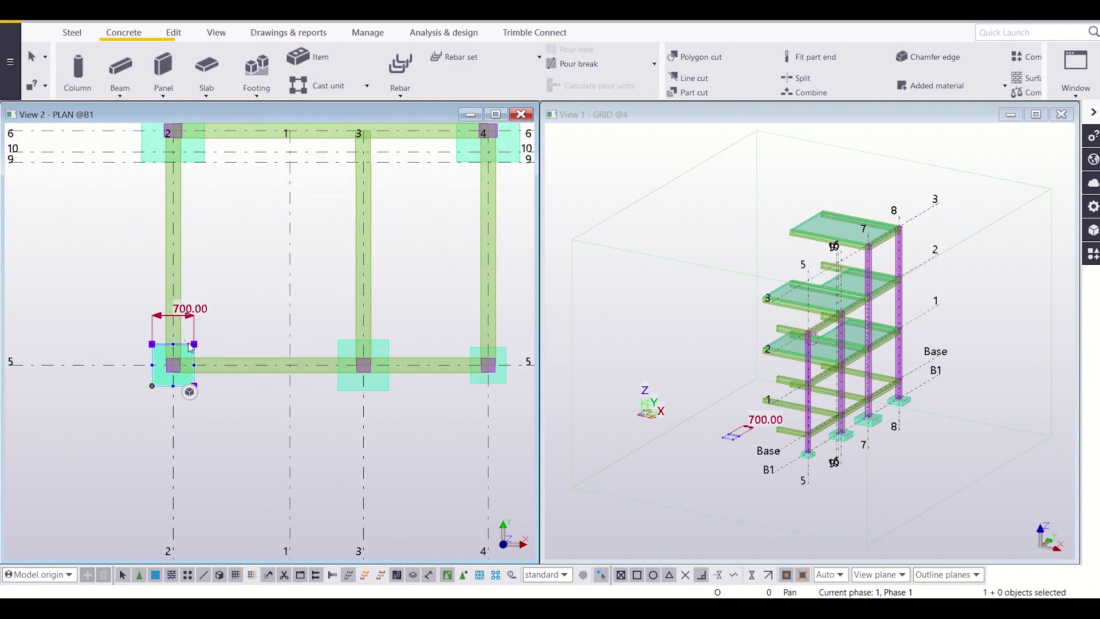
click(187, 313)
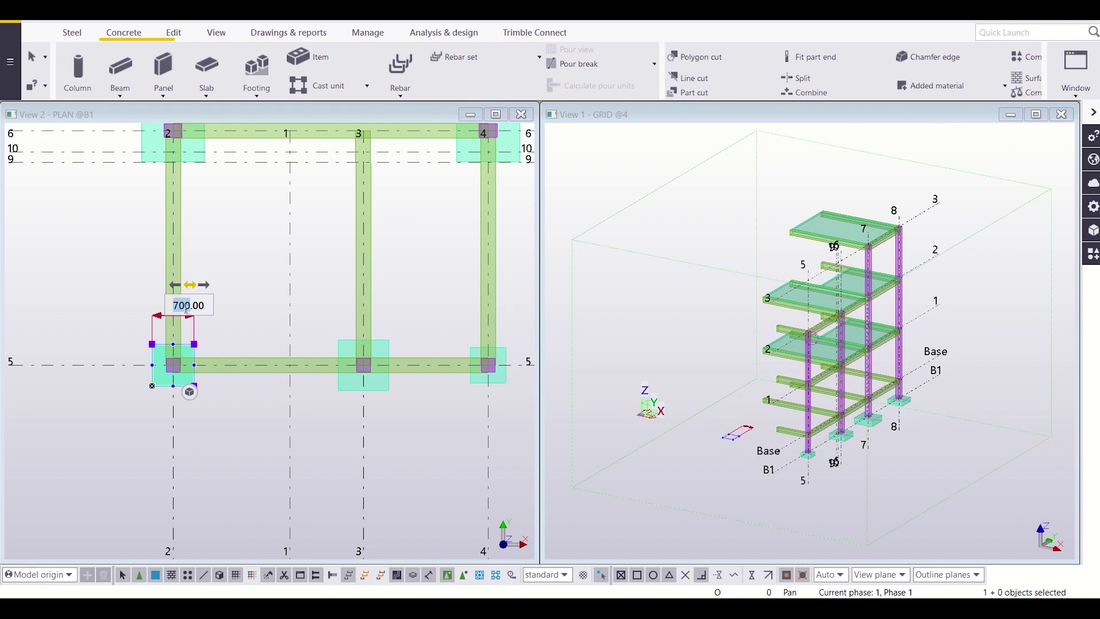
text(850)
key(Return)
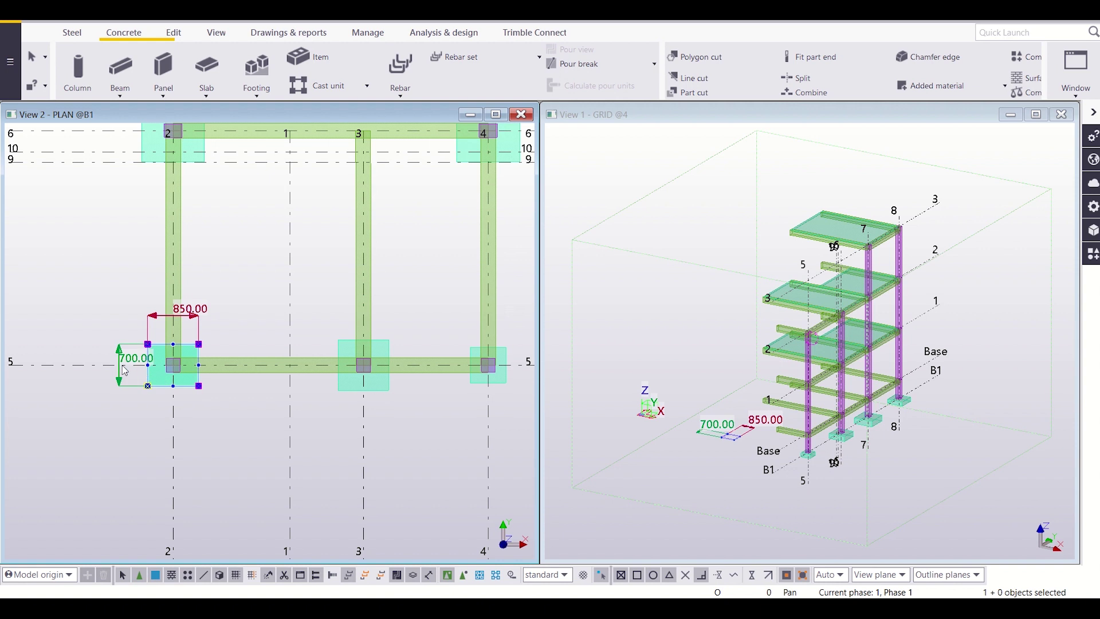
Set the Y-direction side of the footing at grid intersection 2/5 to 850 mm
click(127, 364)
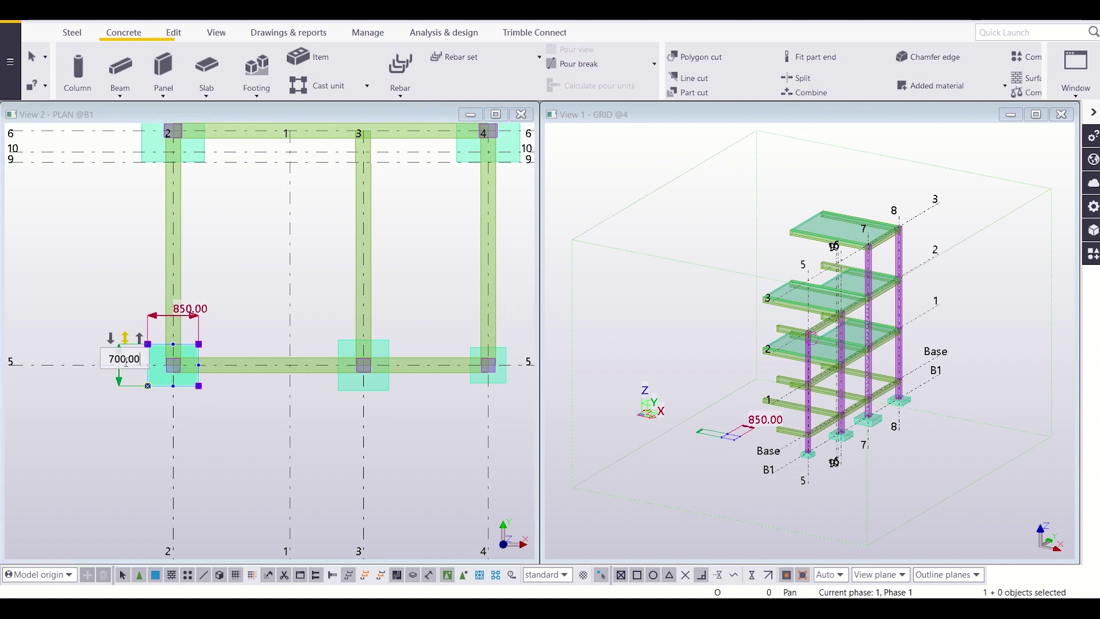
key(BackSpace)
key(BackSpace)
key(BackSpace)
key(BackSpace)
key(BackSpace)
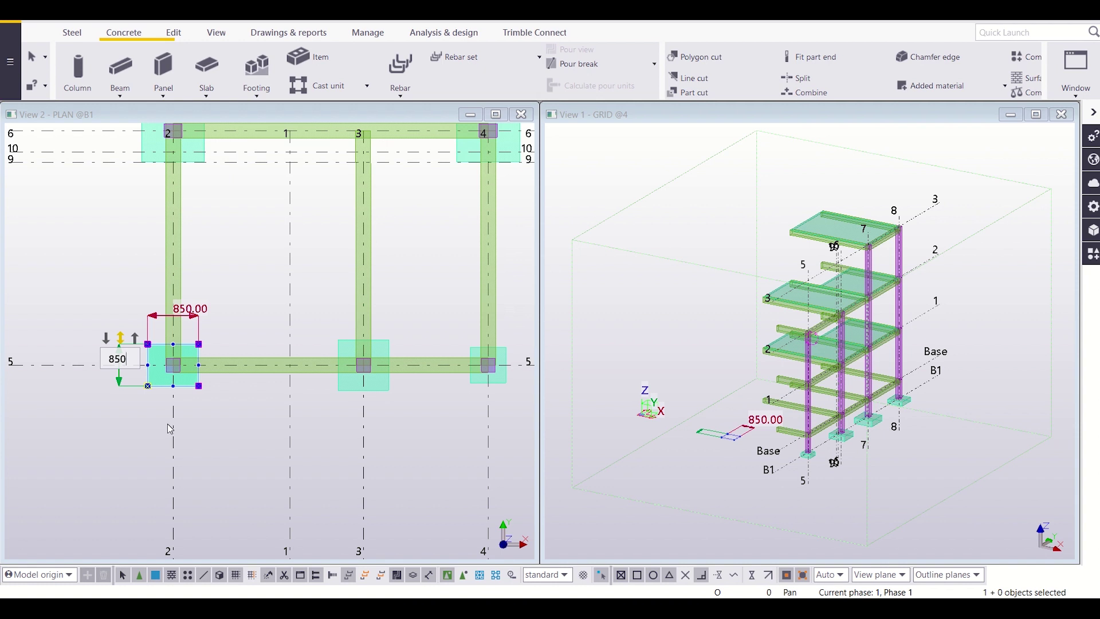
text(850)
key(Return)
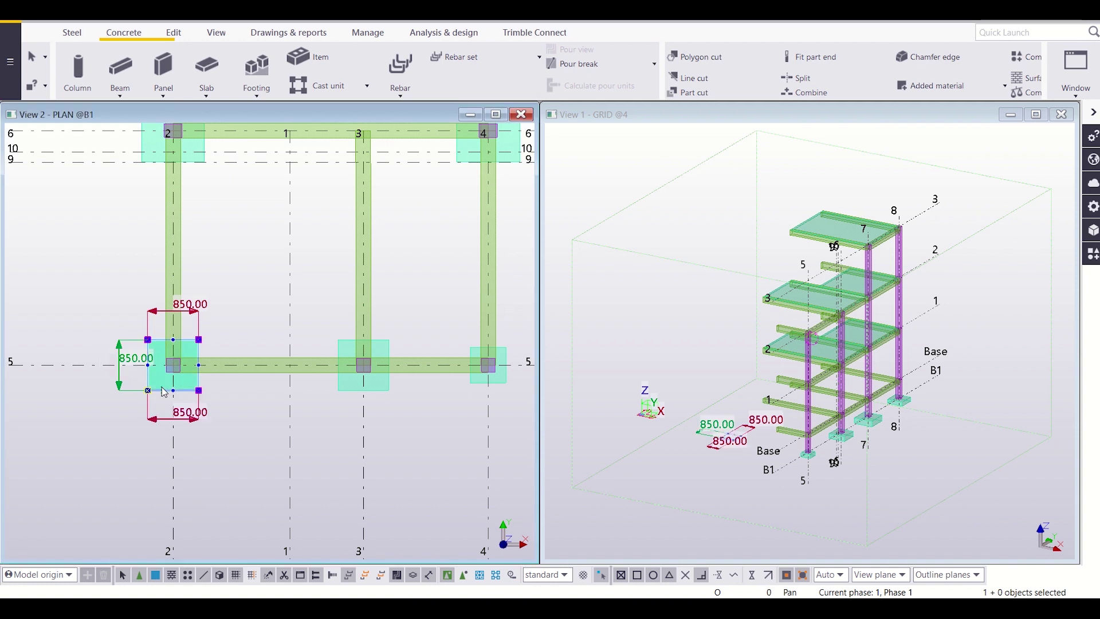
Open the concrete slab properties of the footing at grid intersection 2/5 and check its thickness
right_click(165, 392)
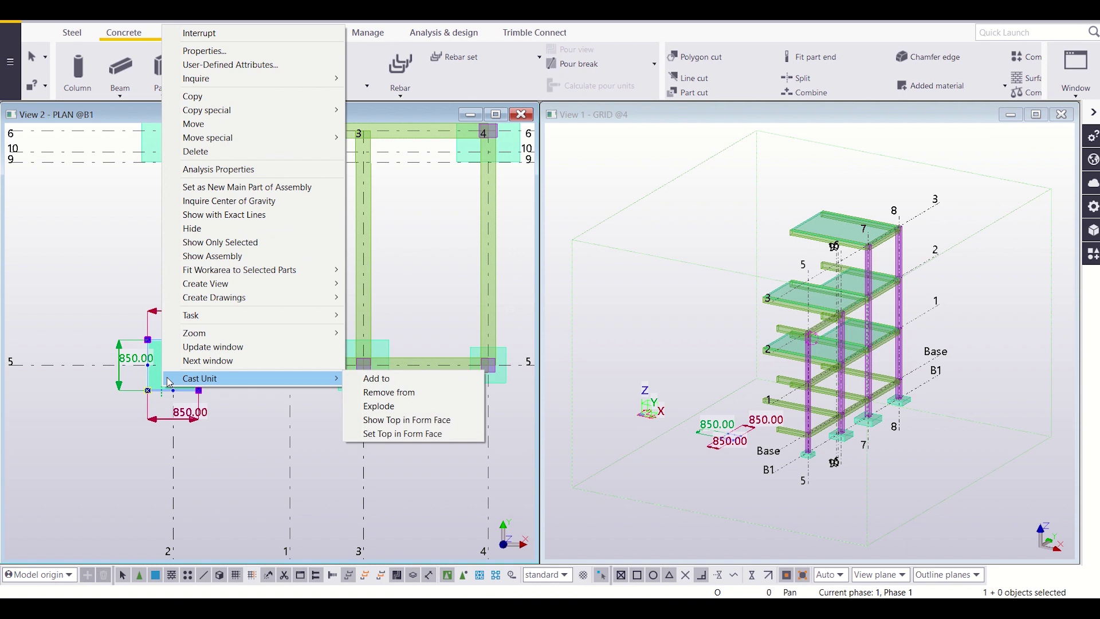
click(237, 52)
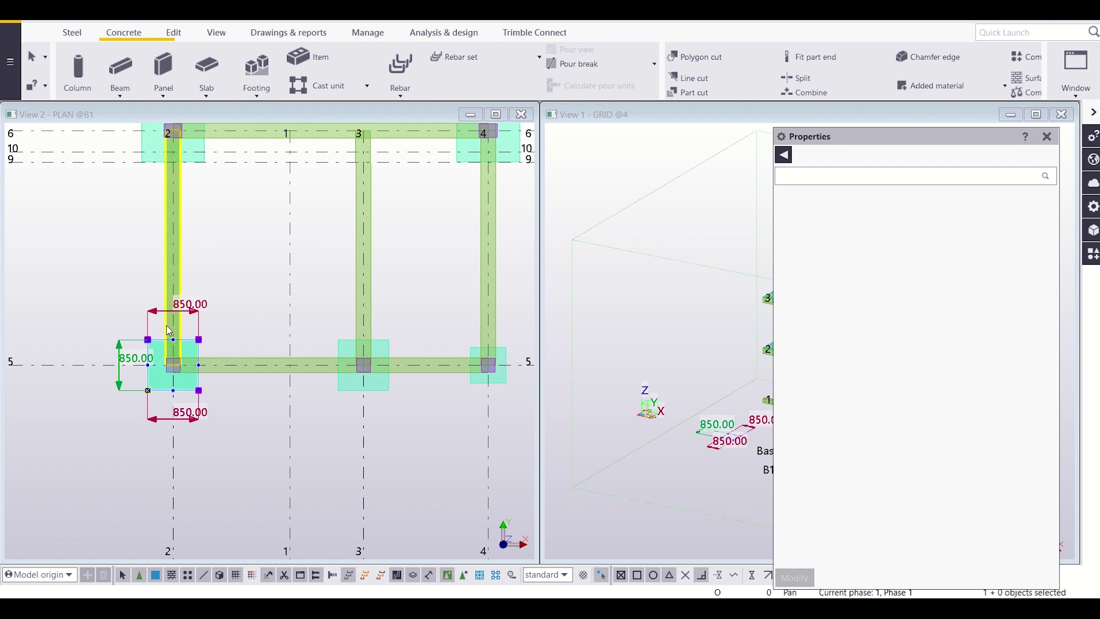
click(159, 342)
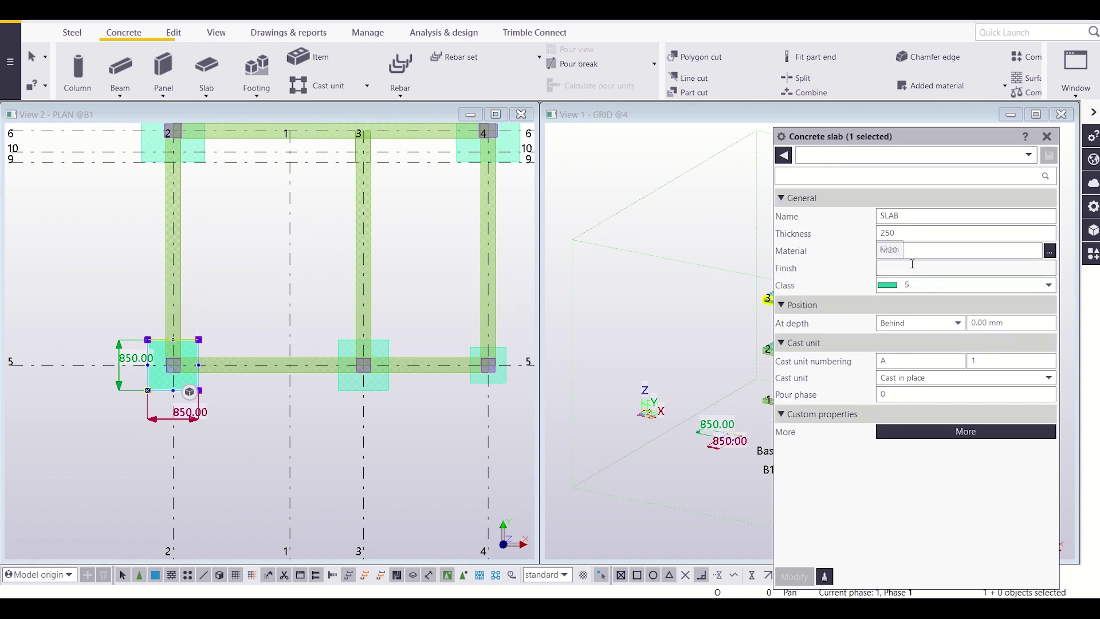
click(917, 234)
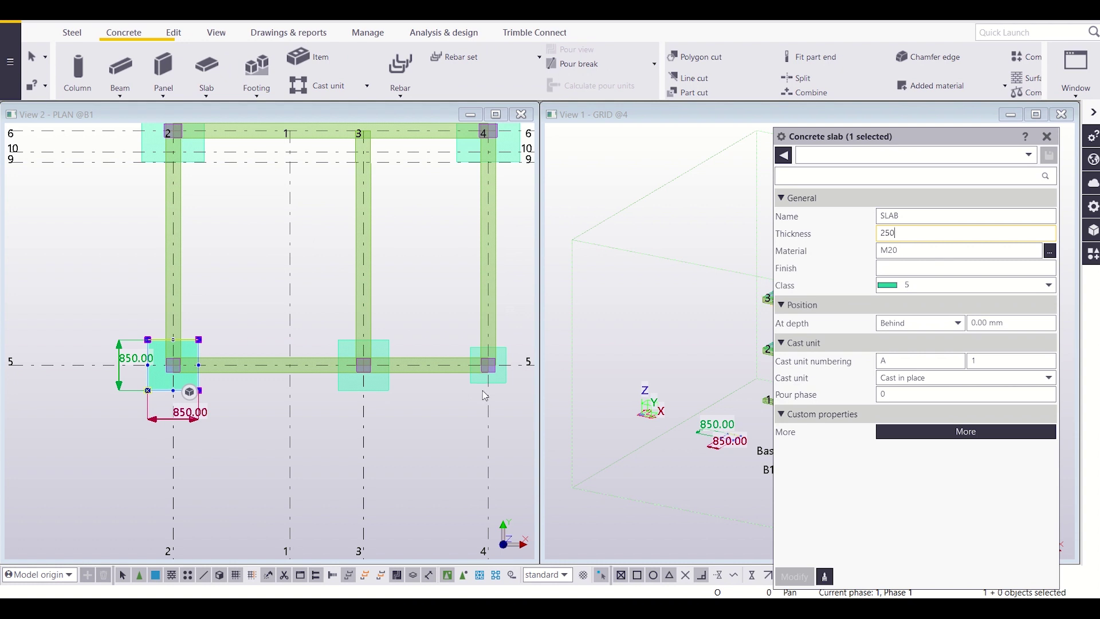
scroll(204, 387, up, 4)
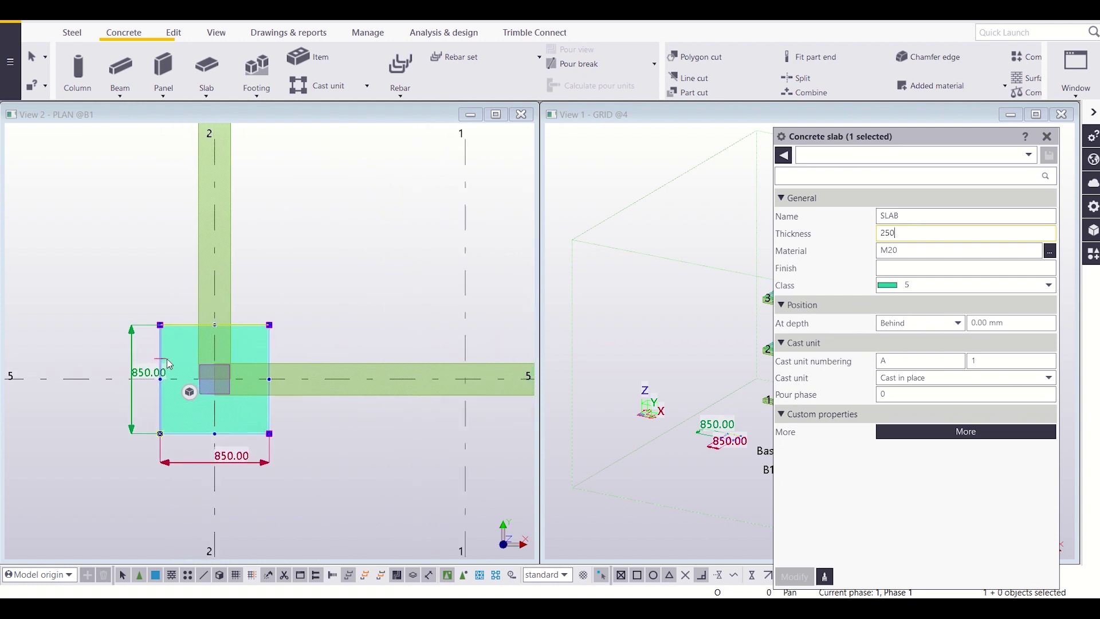
scroll(170, 365, down, 5)
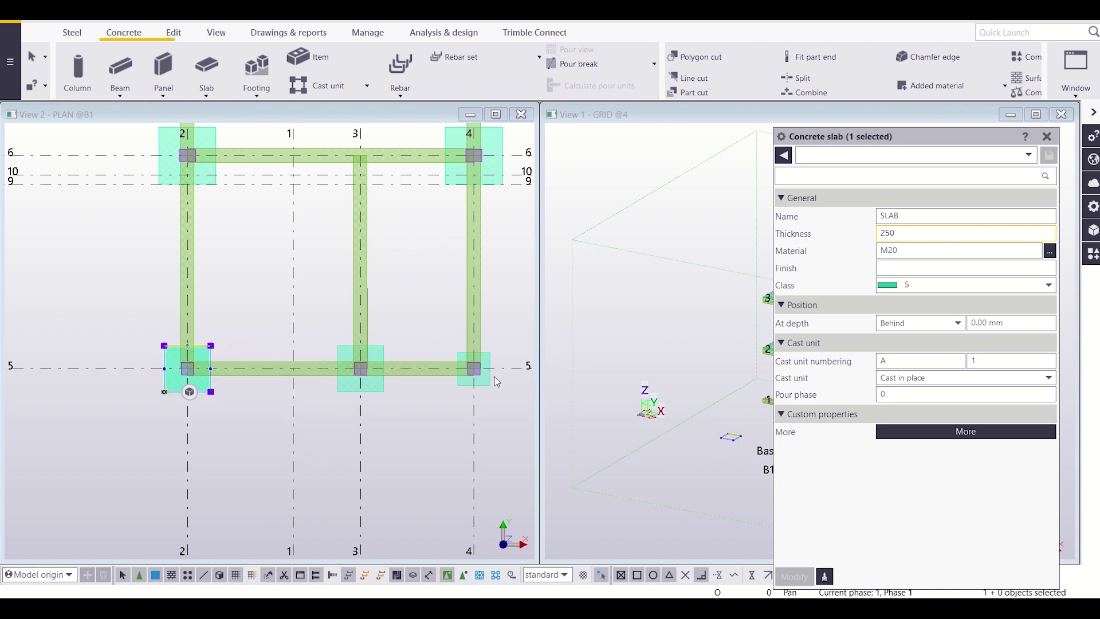
middle_drag(479, 339, 456, 369)
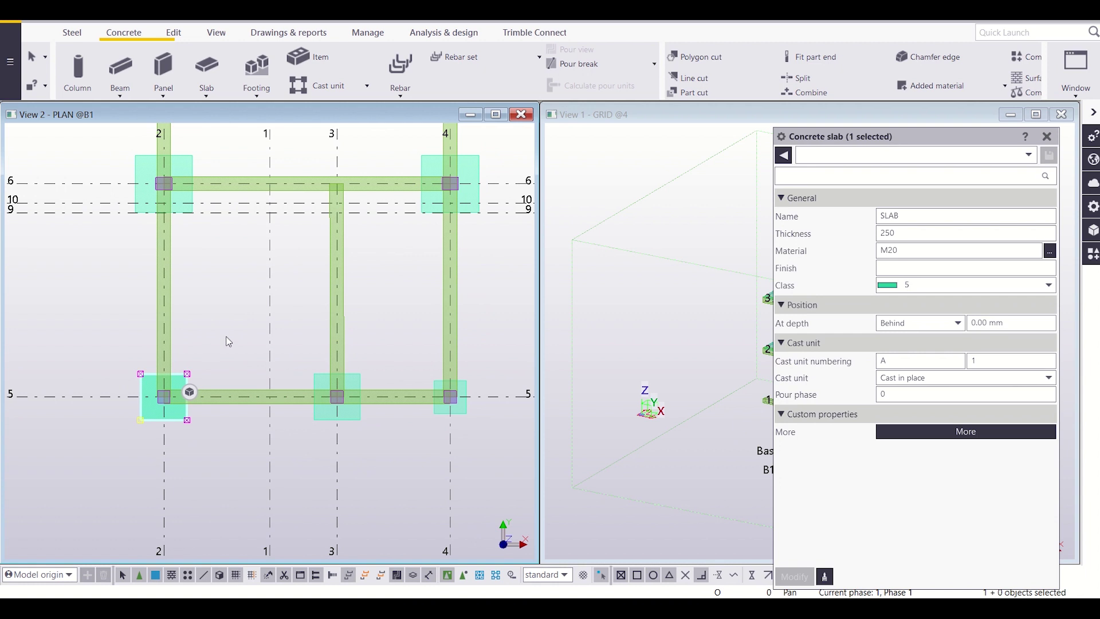
Check the footing drawing in AutoCAD and delete the footings at grid intersections 3/5 and 4/5 in Tekla Structures
click(313, 375)
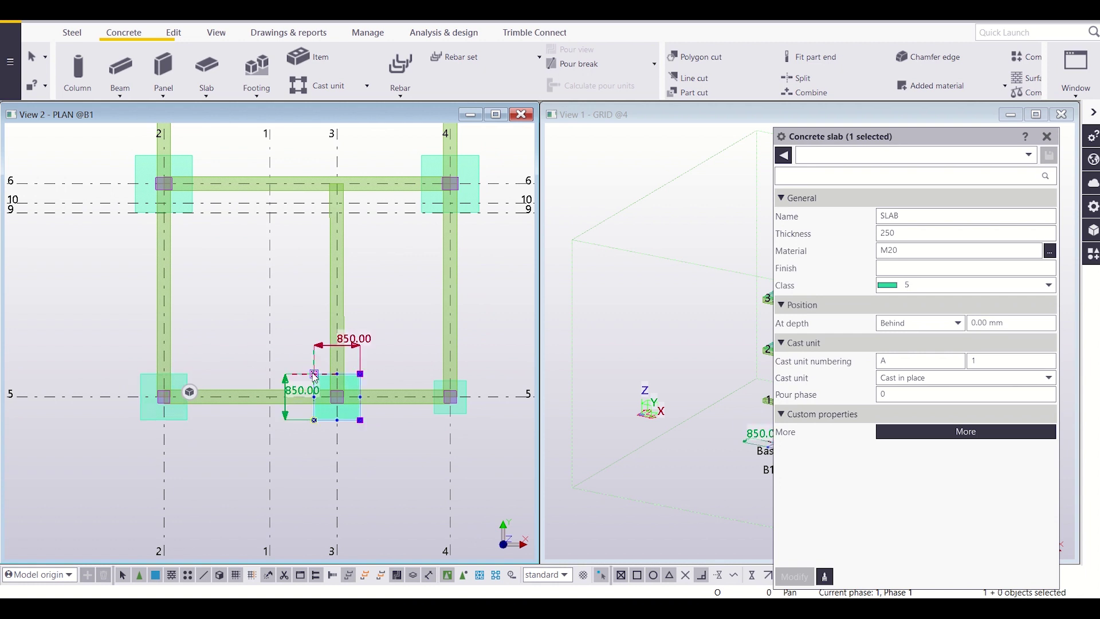
ctrl+click(437, 386)
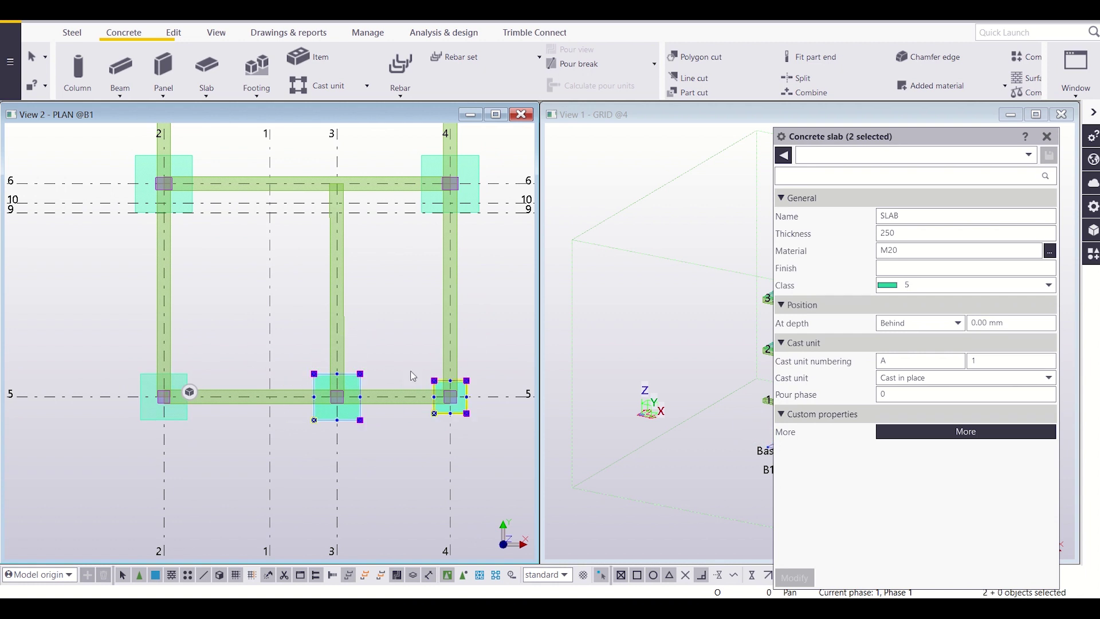
scroll(375, 336, down, 2)
middle_drag(375, 336, 369, 413)
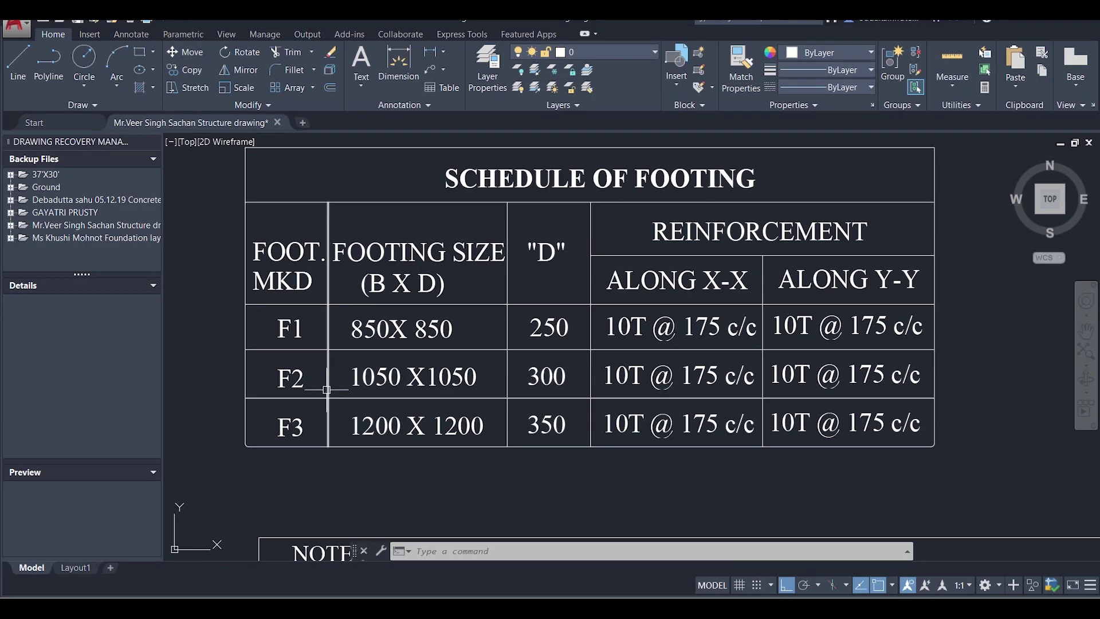
scroll(578, 441, down, 5)
scroll(221, 245, up, 6)
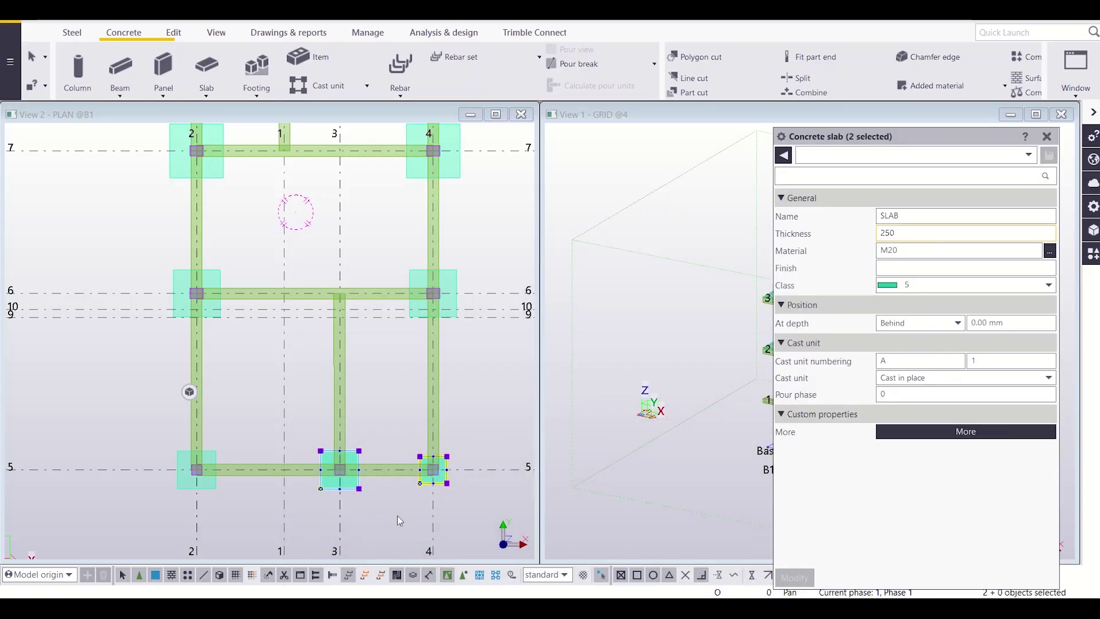
right_click(353, 481)
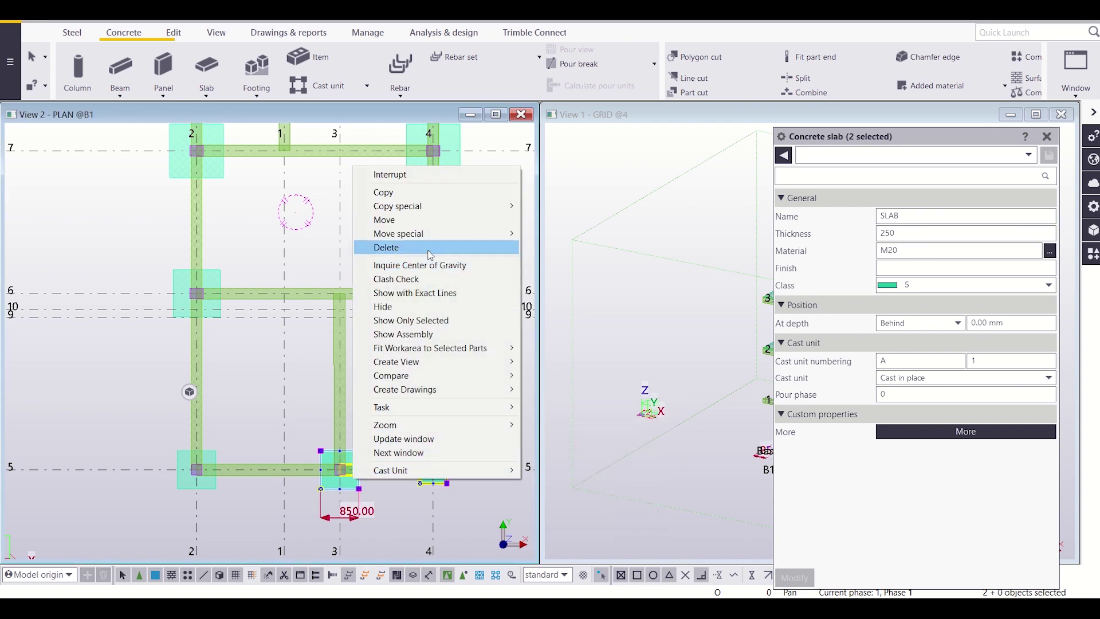
click(396, 247)
Copy the footing at grid intersection 2/5 to the columns at grid intersections 3/5 and 4/5
scroll(253, 501, up, 1)
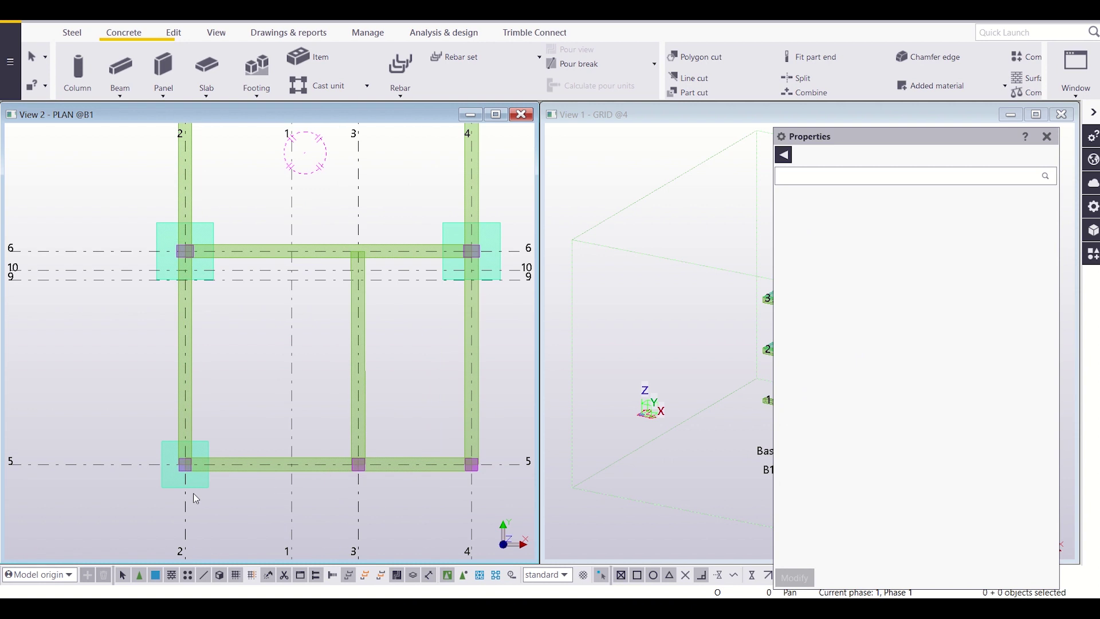
click(203, 485)
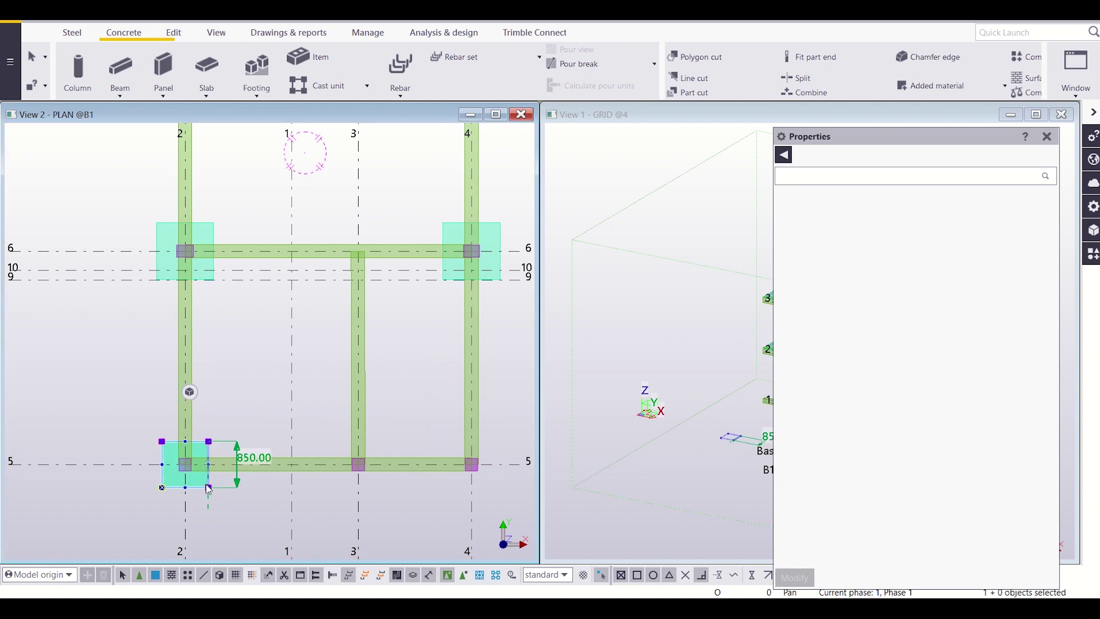
click(174, 34)
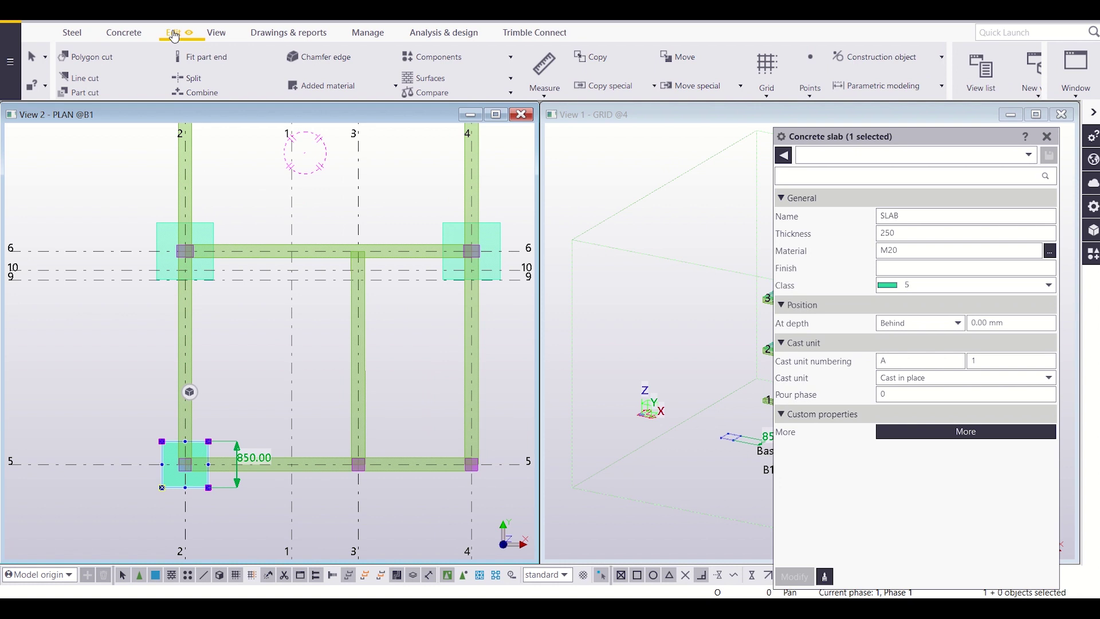
click(608, 63)
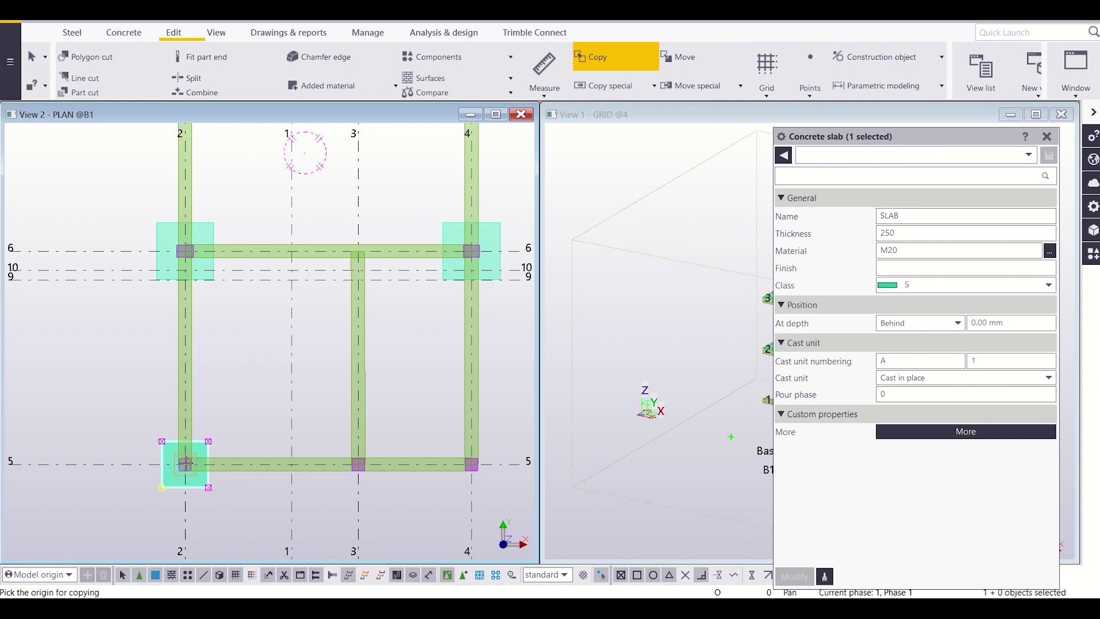
click(189, 468)
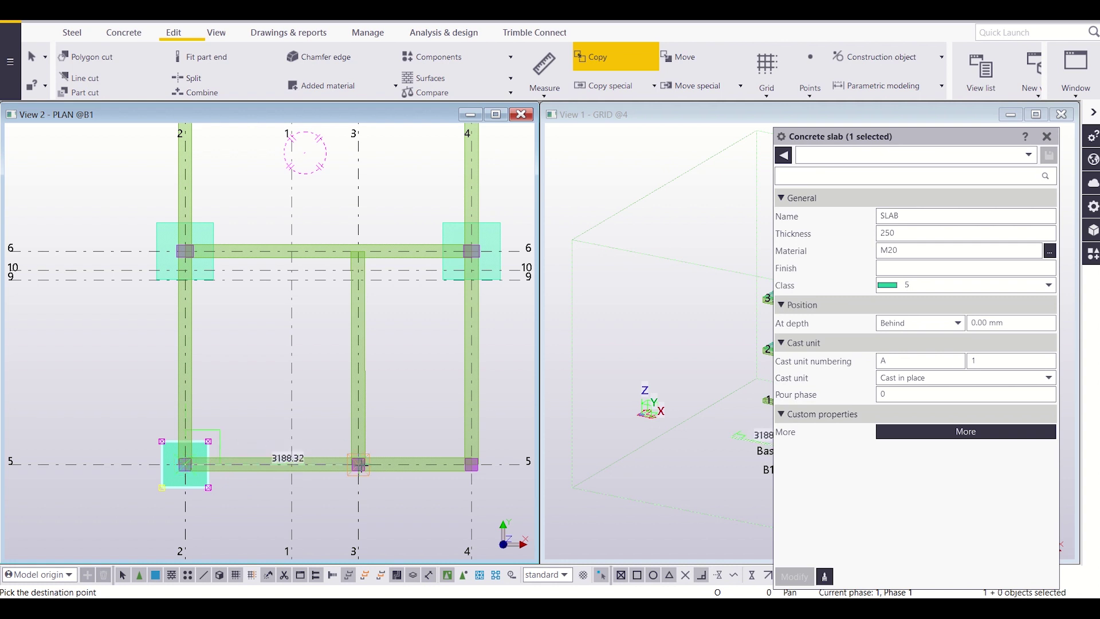
click(358, 464)
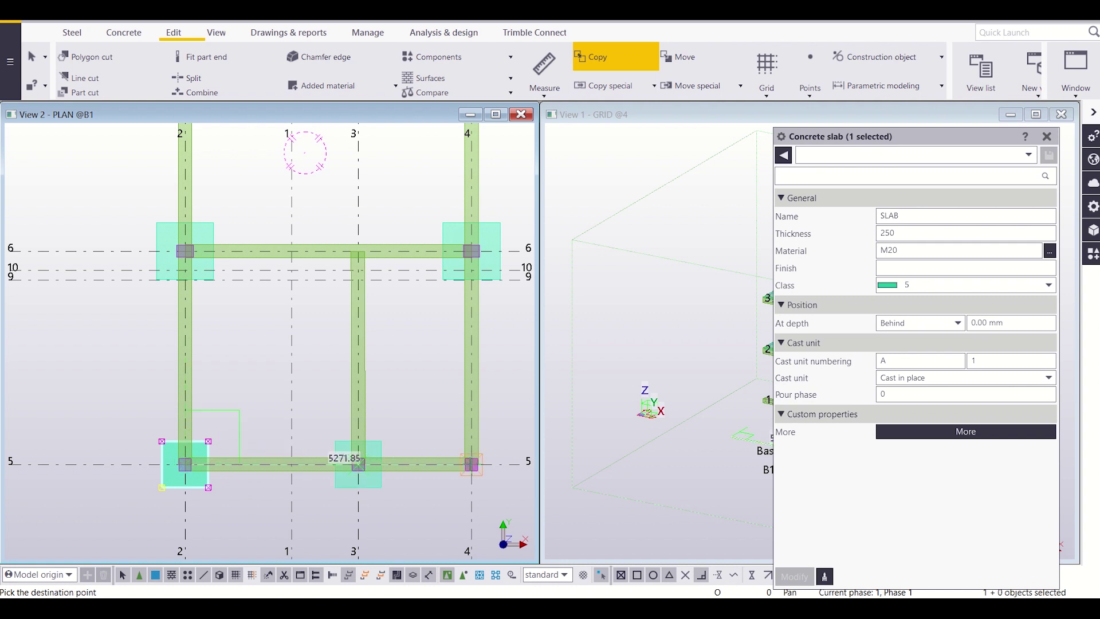
click(472, 468)
key(Escape)
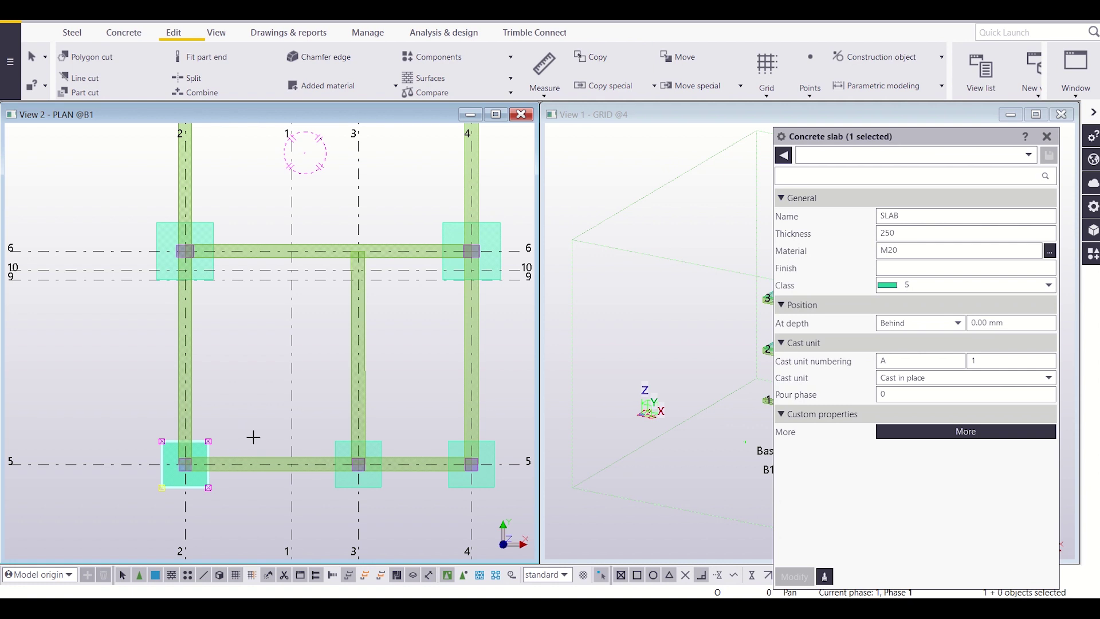
Inspect the copied footings along grid line 5 and check the thickness of the one at grid intersection 4/5
scroll(218, 459, up, 3)
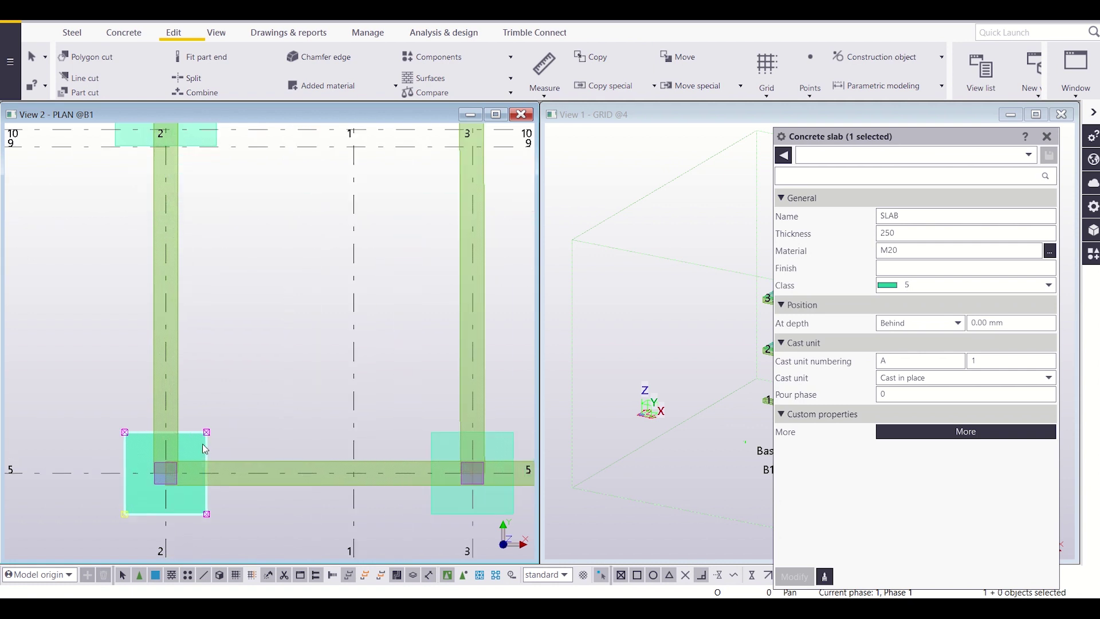
scroll(202, 443, down, 1)
middle_drag(310, 452, 253, 398)
scroll(324, 393, up, 1)
scroll(324, 393, down, 1)
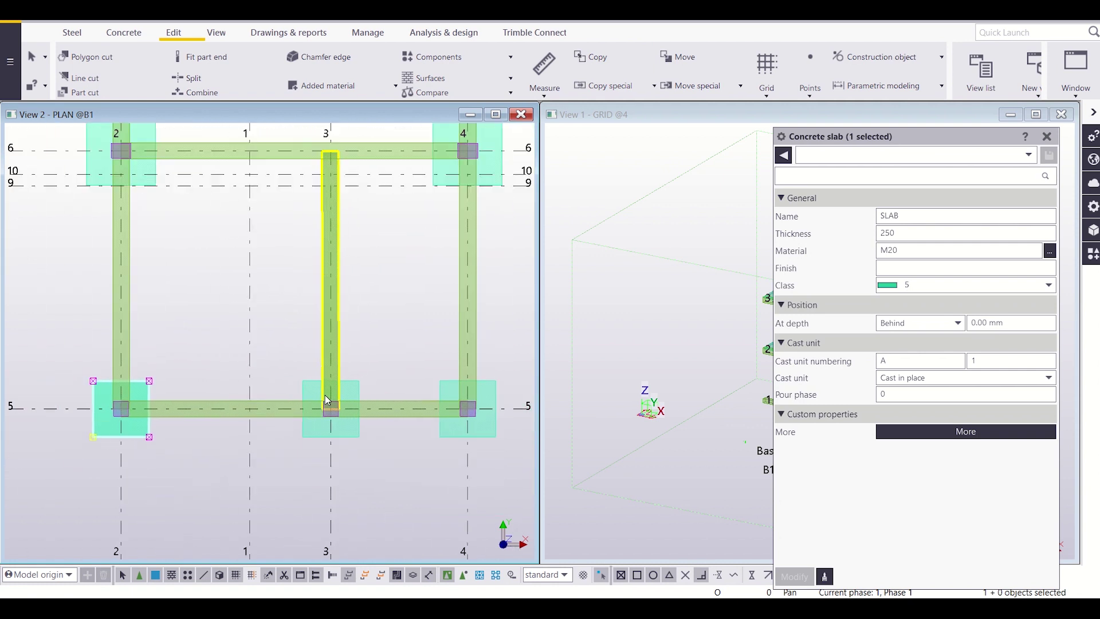
click(1052, 138)
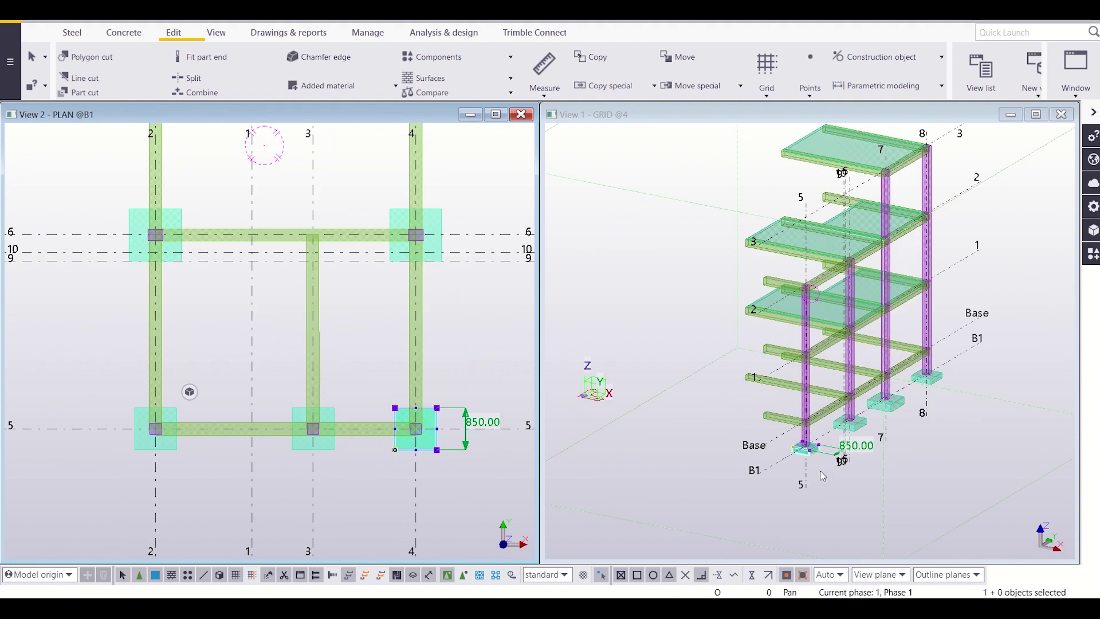
scroll(828, 463, up, 5)
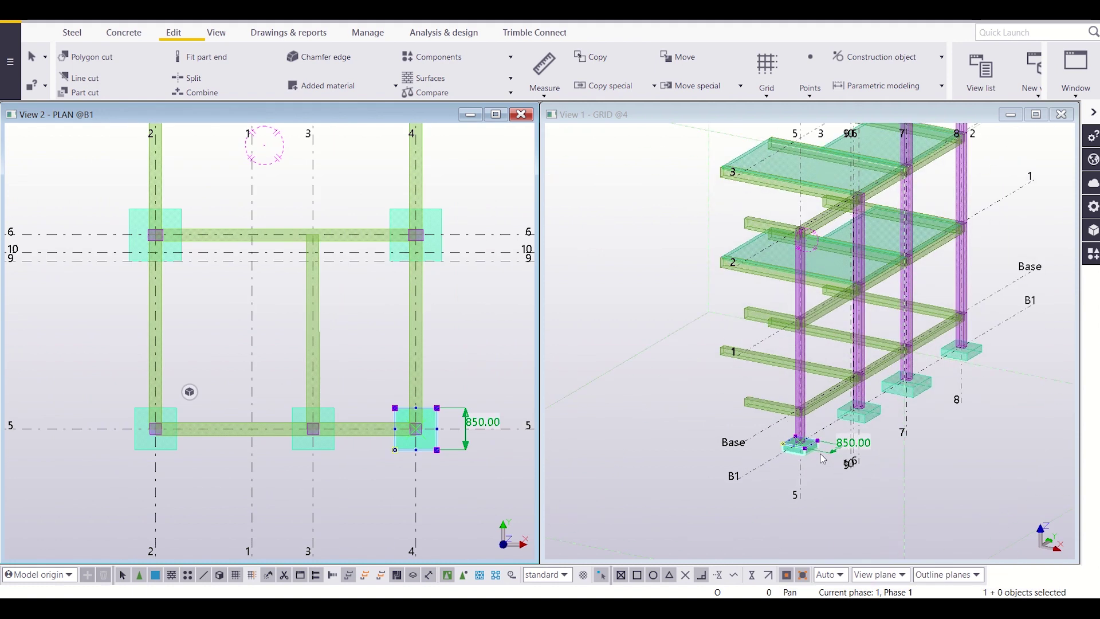
click(782, 443)
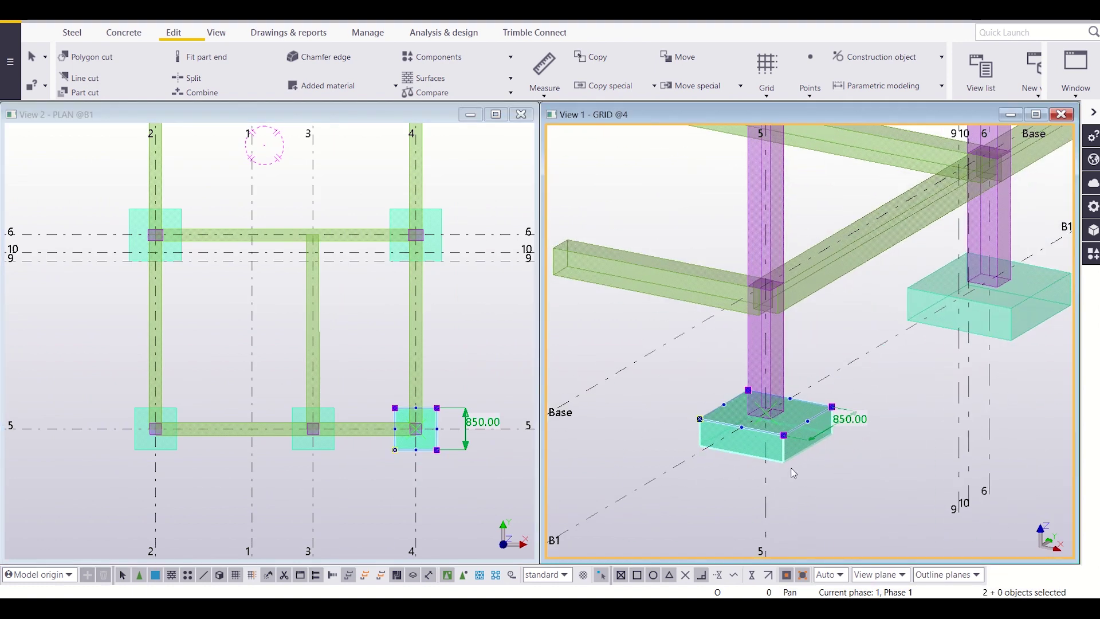
right_click(790, 456)
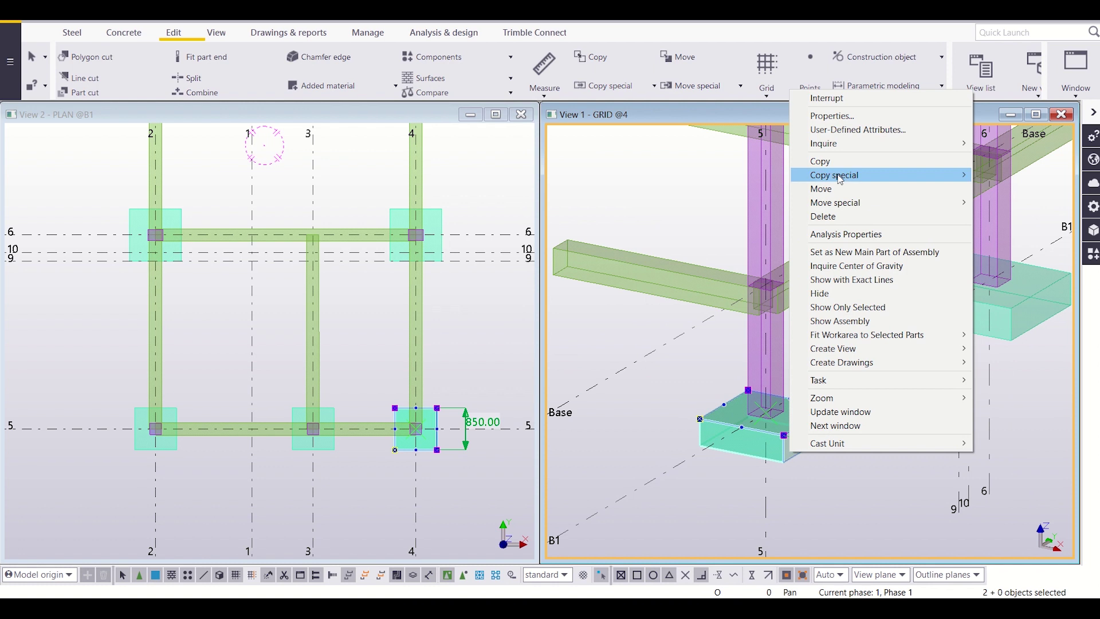
click(846, 117)
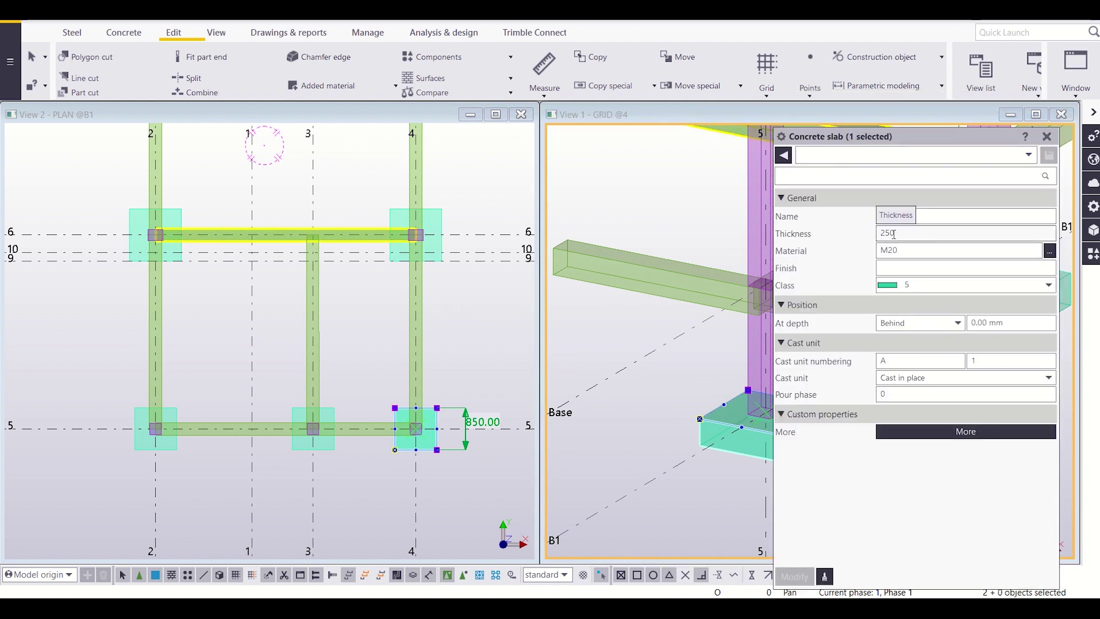
click(1046, 137)
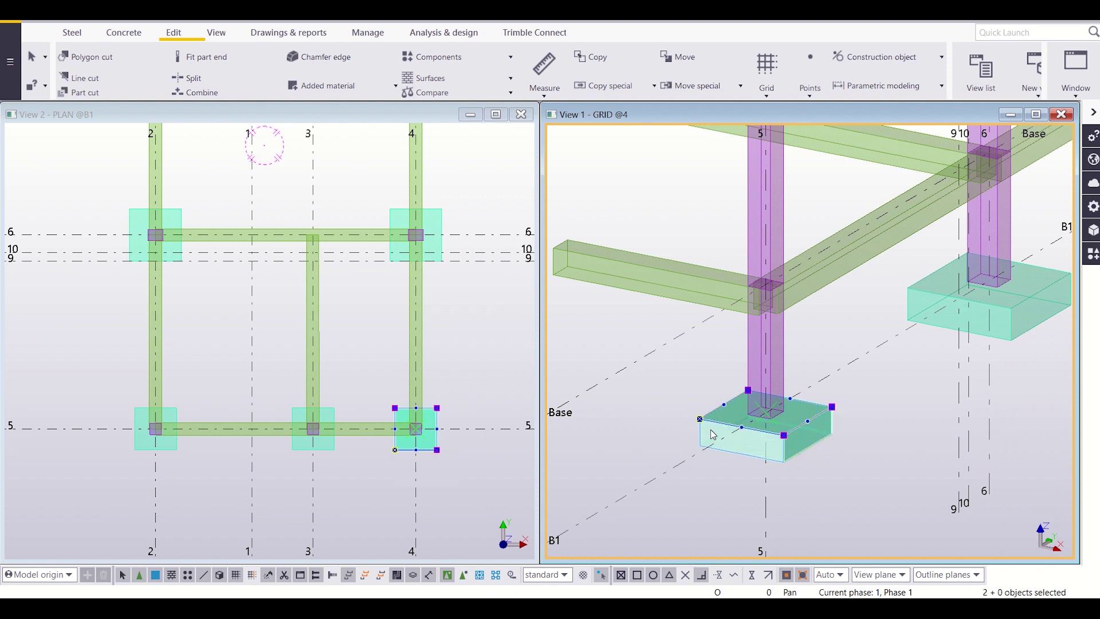
Switch to the AutoCAD drawing and examine the foundation layout and footing schedule for the remaining footings' marks, sizes and depths
scroll(724, 425, down, 2)
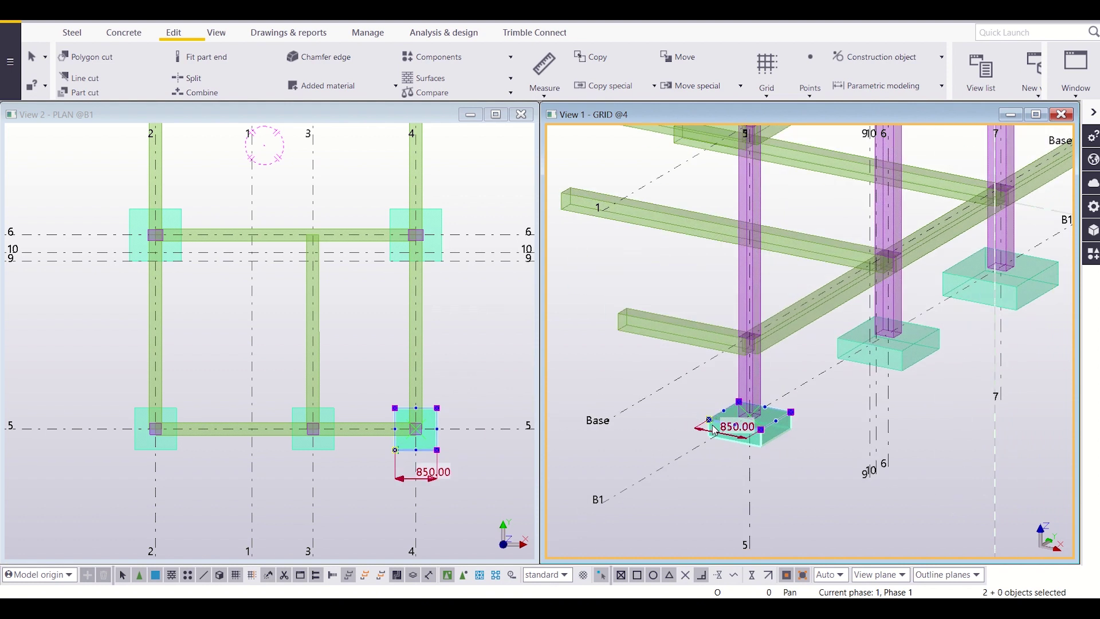
scroll(362, 445, up, 2)
scroll(365, 445, down, 2)
middle_drag(366, 442, 376, 485)
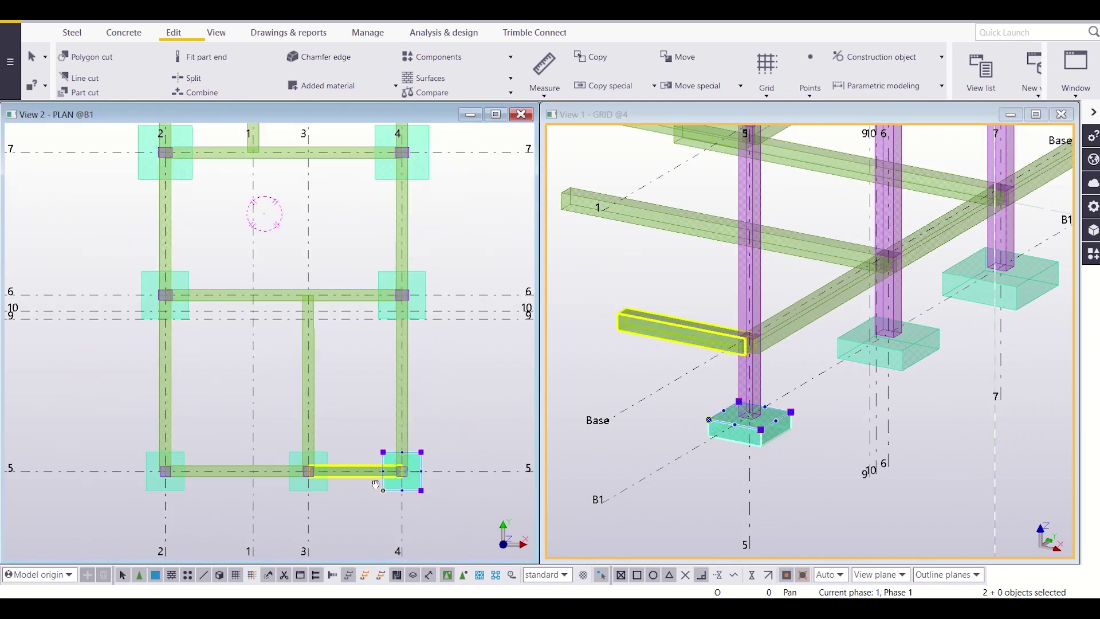
middle_drag(324, 407, 330, 464)
middle_drag(309, 376, 307, 411)
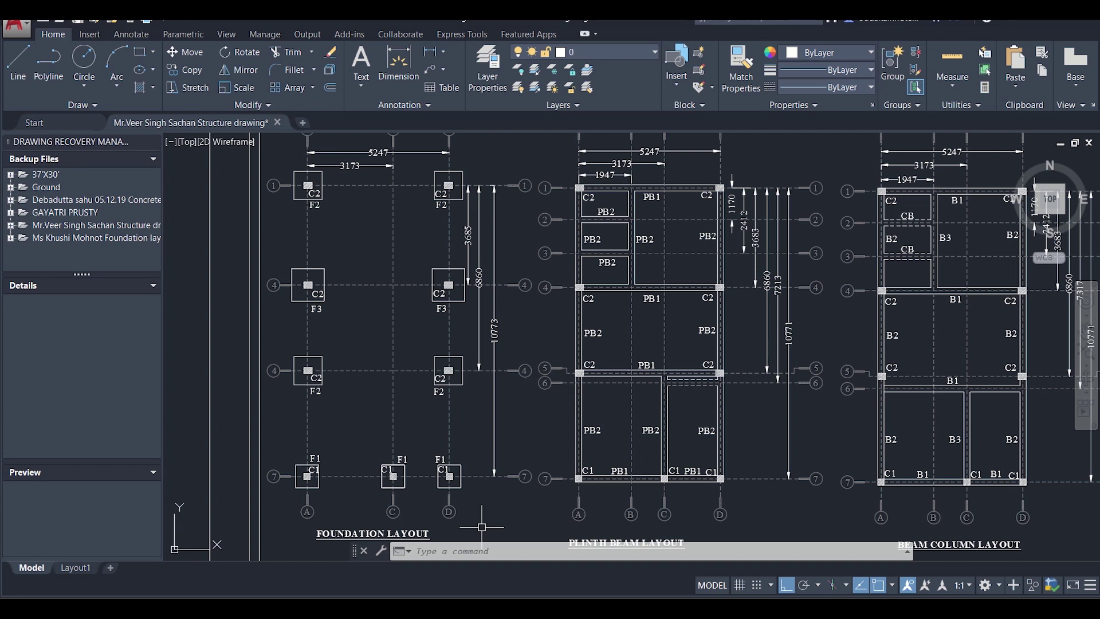
scroll(481, 439, down, 2)
scroll(482, 439, up, 4)
scroll(482, 439, down, 2)
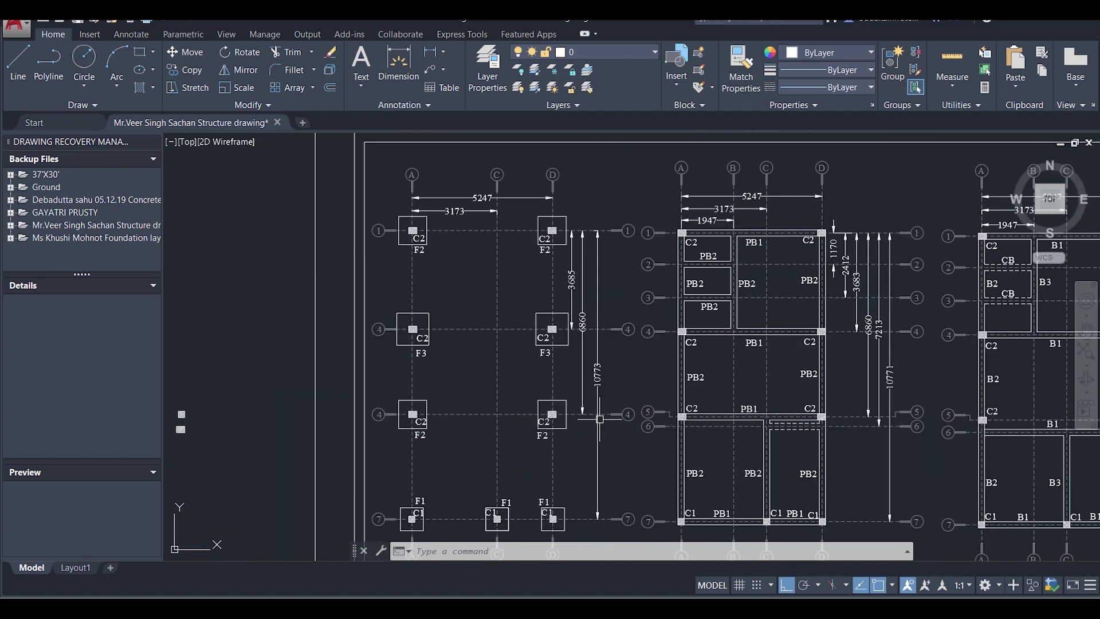
mouse_move(778, 458)
middle_down()
mouse_move(651, 411)
mouse_move(583, 413)
mouse_move(409, 357)
middle_up()
middle_drag(693, 446, 542, 231)
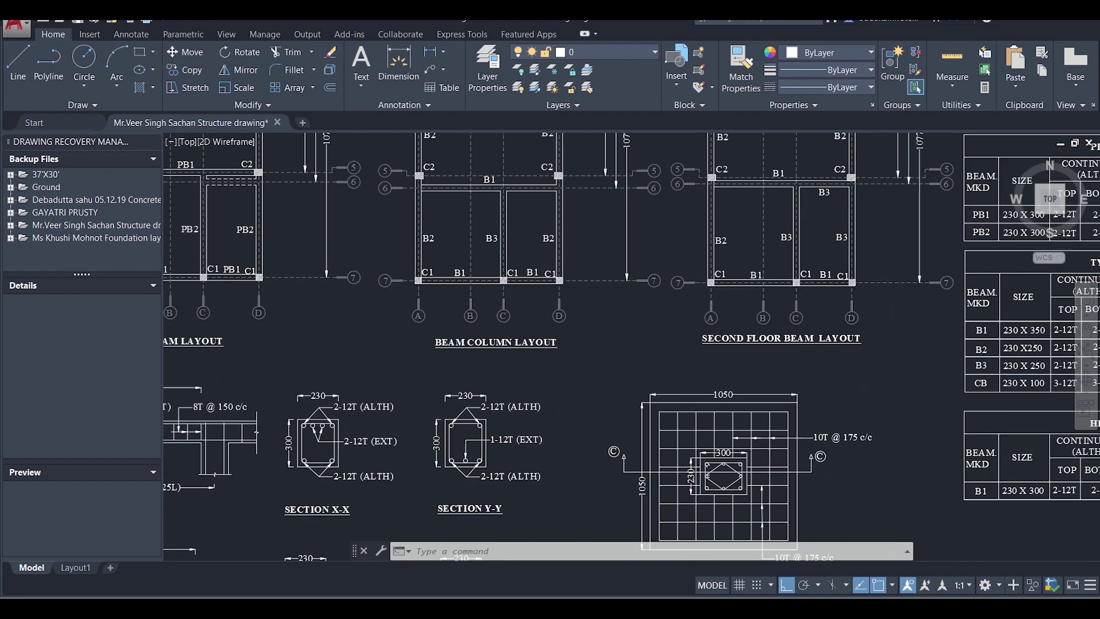
middle_drag(644, 397, 574, 362)
middle_drag(659, 298, 505, 373)
middle_drag(500, 544, 223, 493)
middle_drag(561, 481, 555, 395)
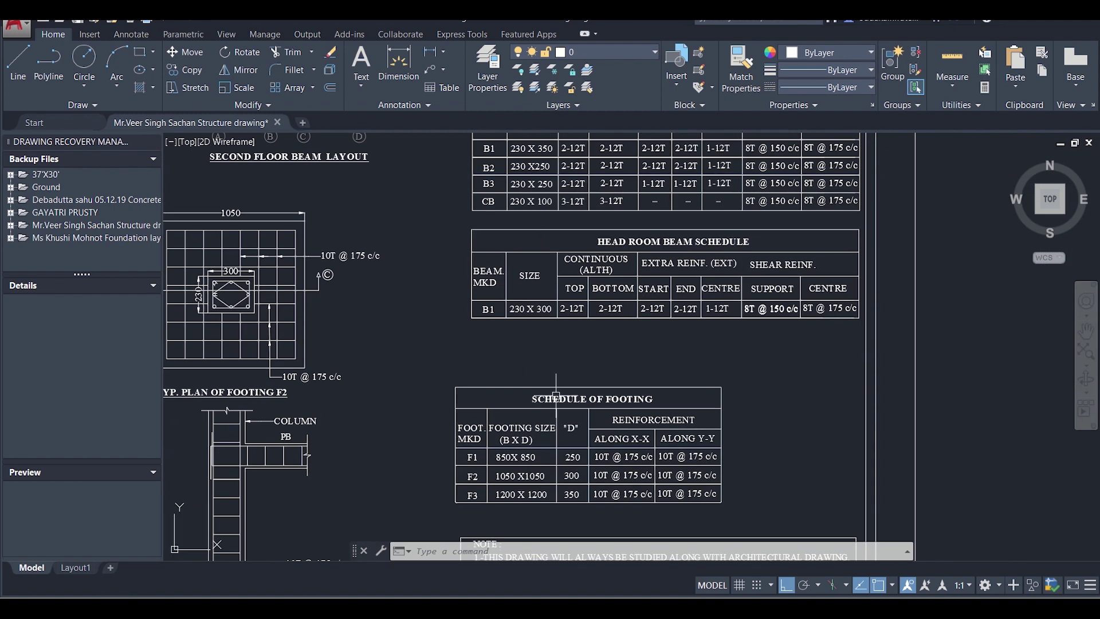
scroll(571, 501, up, 4)
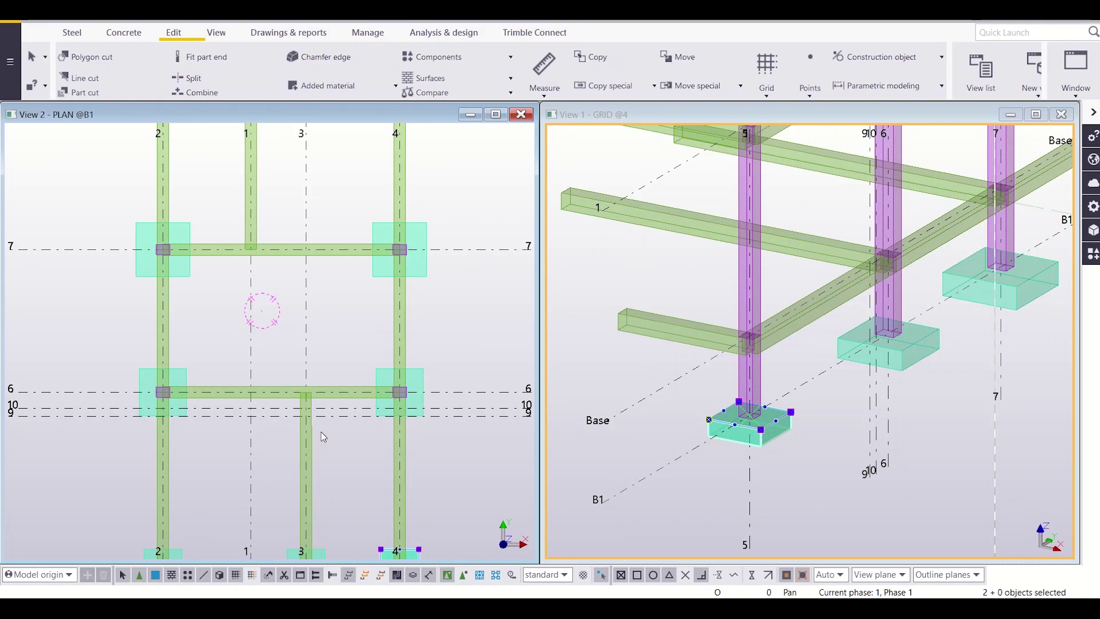
In Tekla Structures, check the side lengths and thickness of the footing at grid intersection 2/6
scroll(169, 383, up, 2)
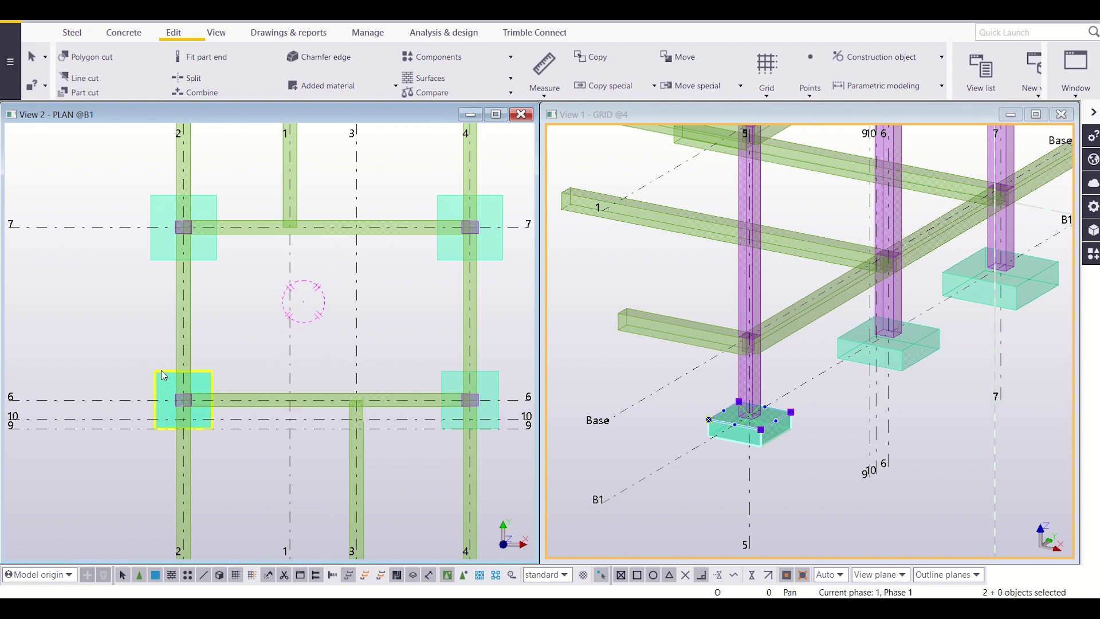
click(164, 375)
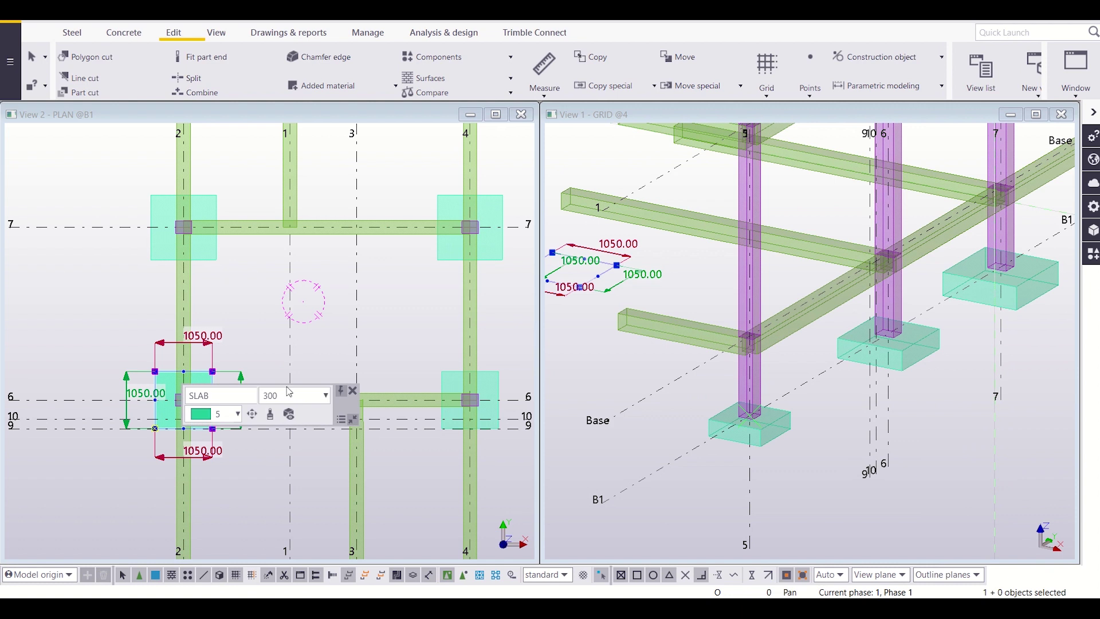
middle_drag(393, 374, 352, 369)
key(Escape)
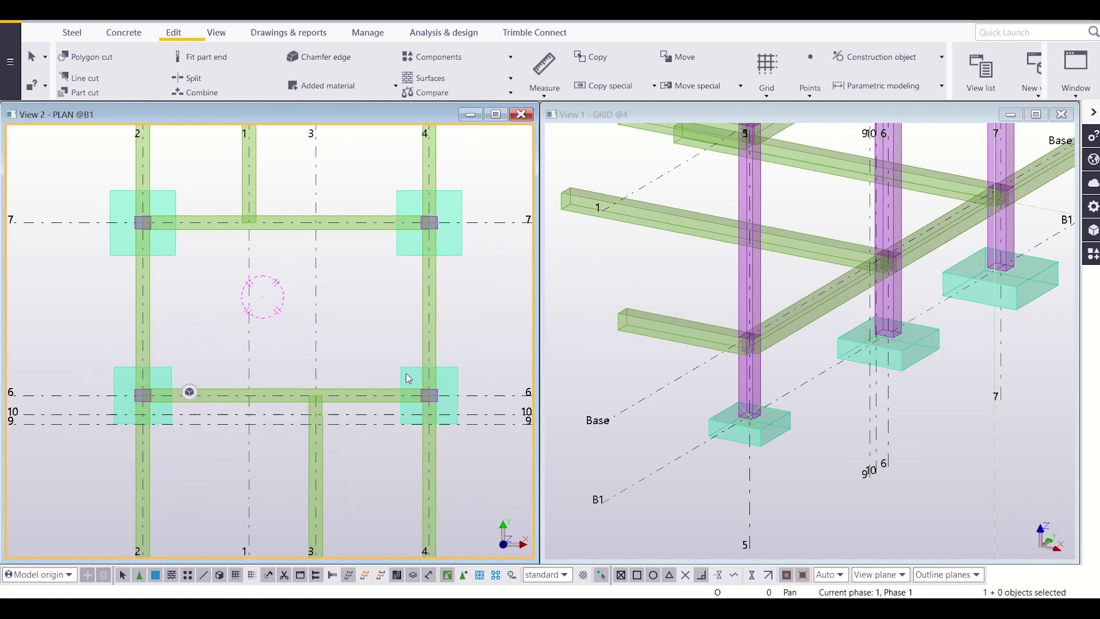
Check the side length and thickness of the footing at grid intersection 4/6
click(410, 371)
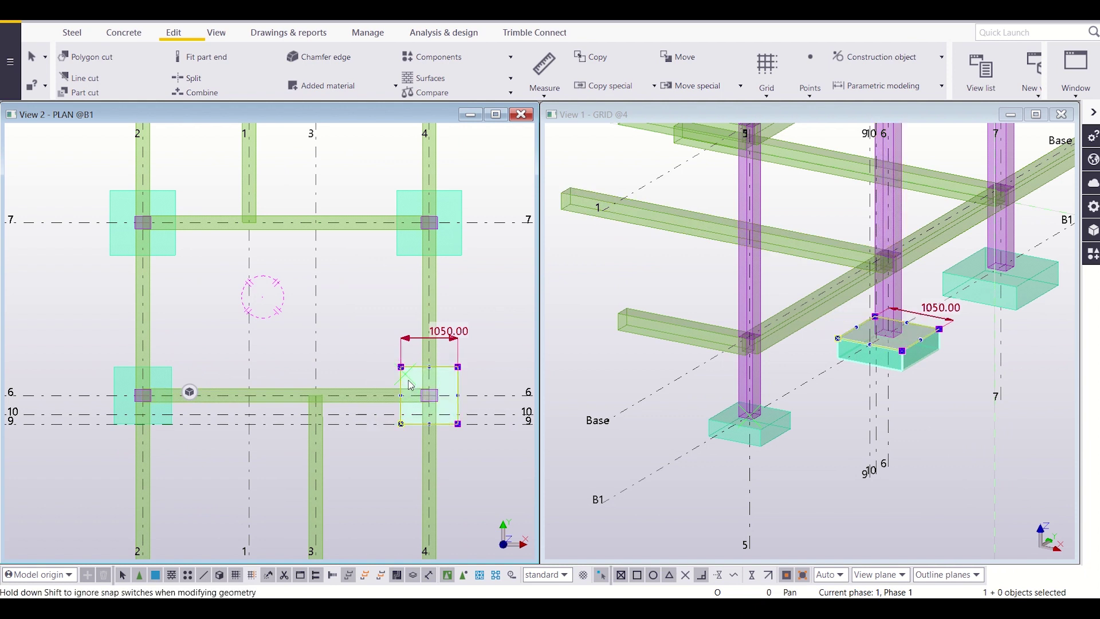
right_click(410, 385)
click(496, 47)
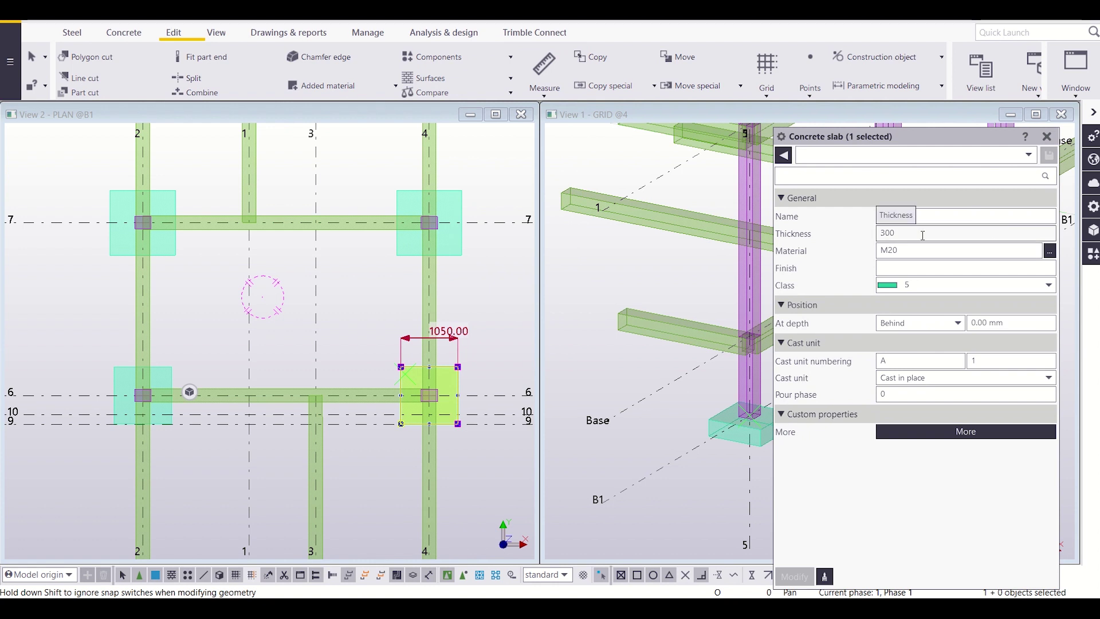
click(1047, 137)
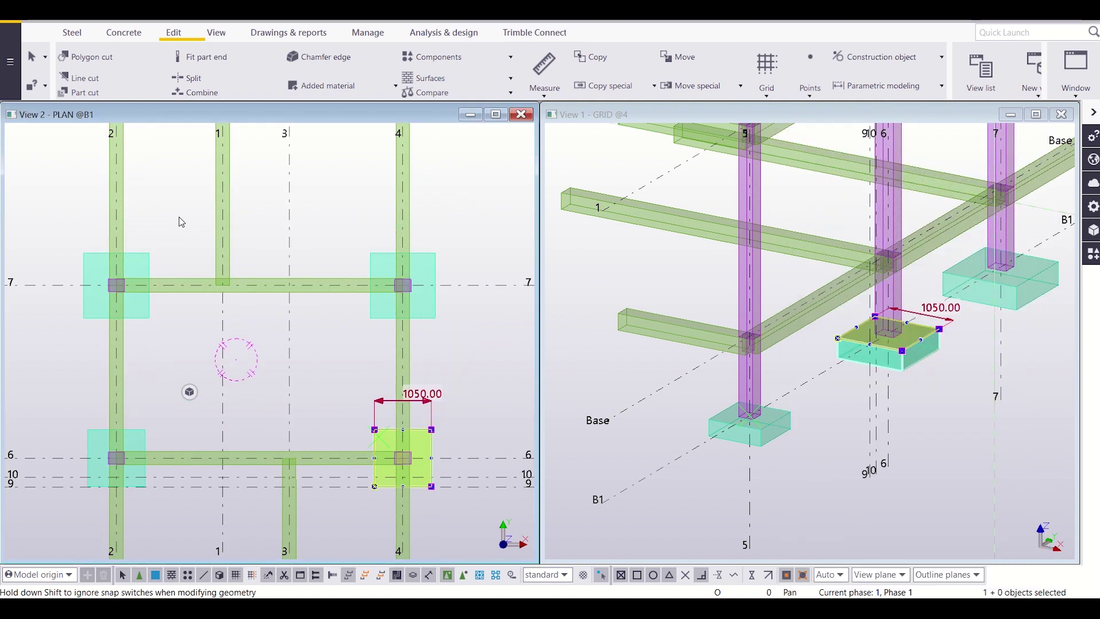
Check the side lengths and thickness of the footing at grid intersection 2/8
middle_drag(179, 219, 210, 321)
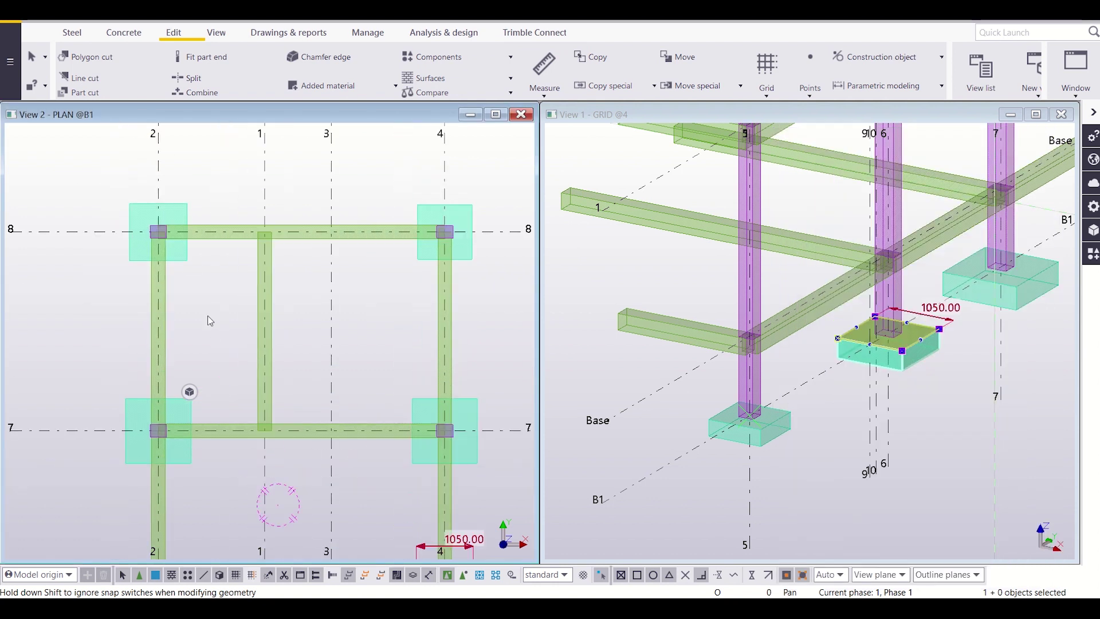
click(176, 256)
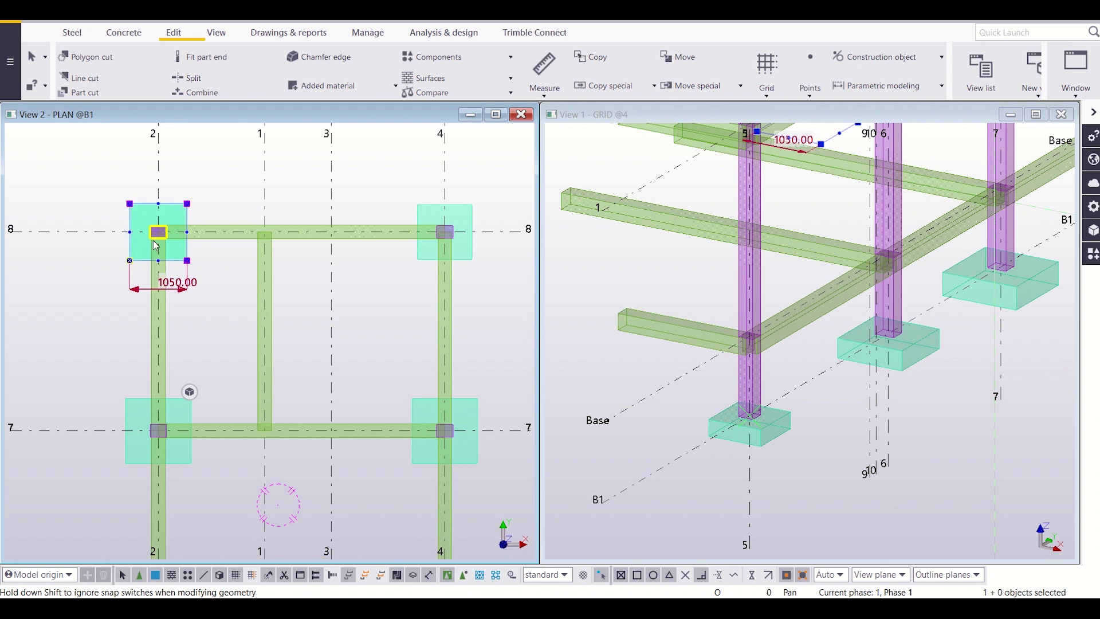
mouse_move(130, 223)
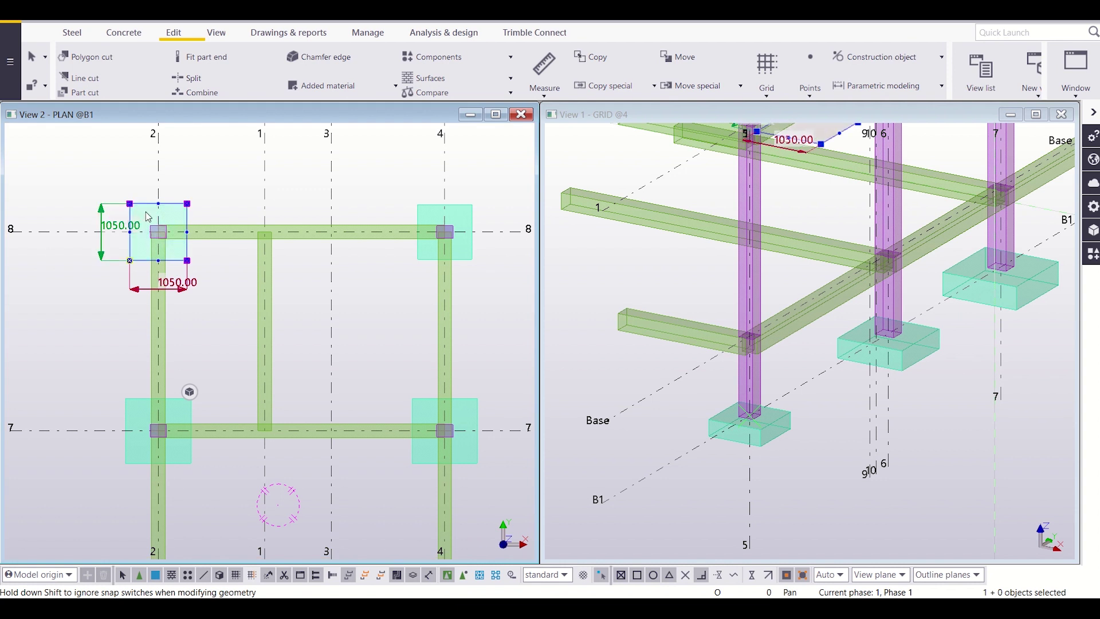
right_click(145, 237)
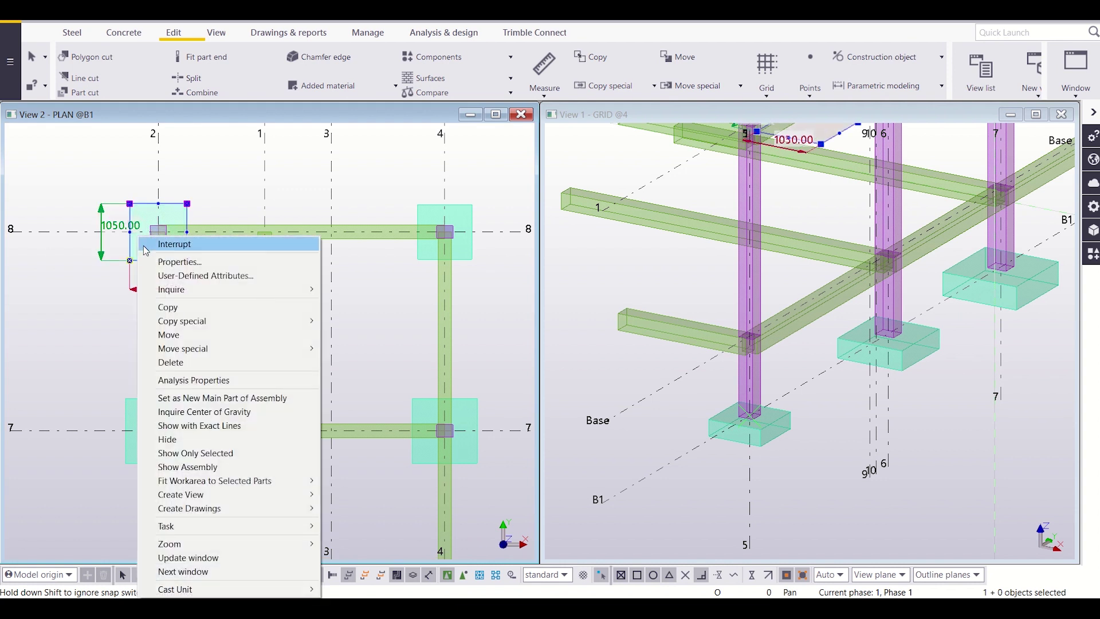
click(185, 262)
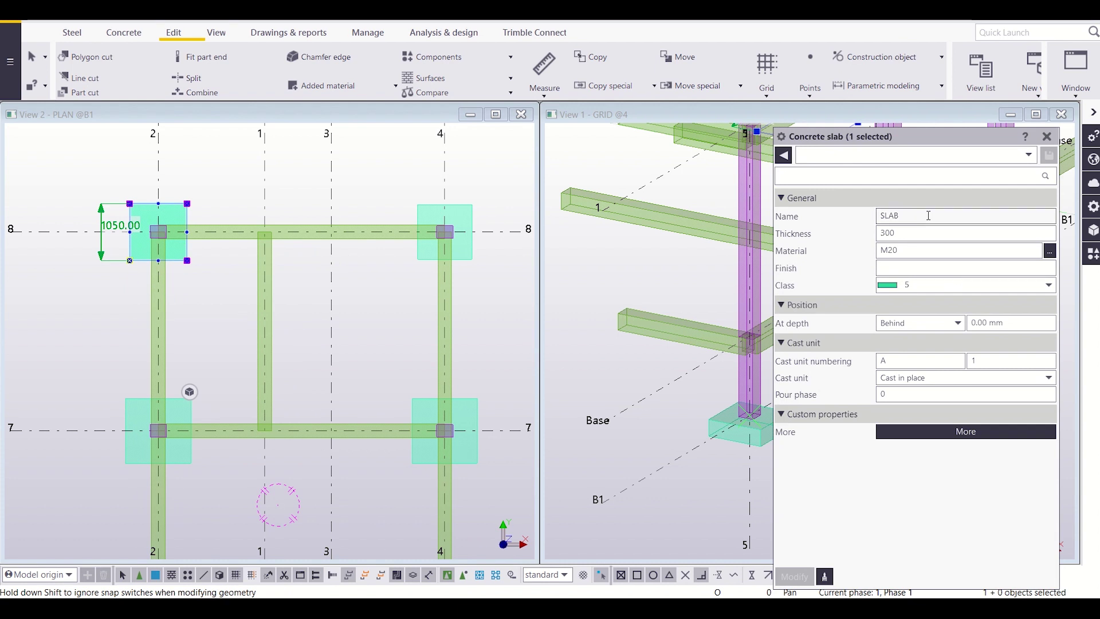
click(1046, 138)
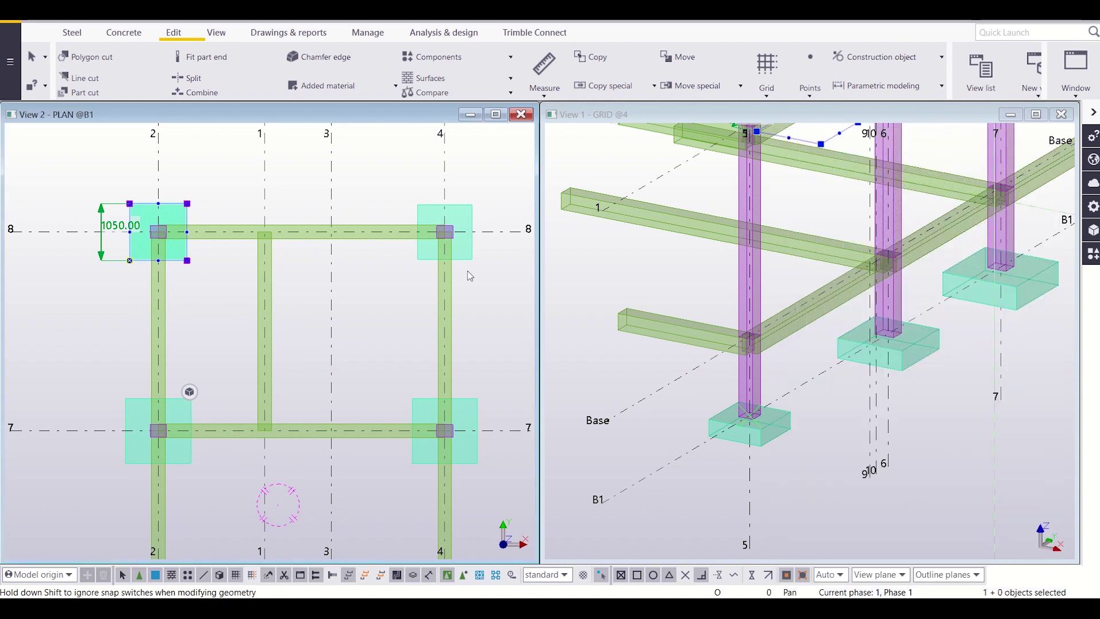
Check the side lengths of the footing at grid intersection 4/8 and delete that footing
click(428, 257)
click(472, 260)
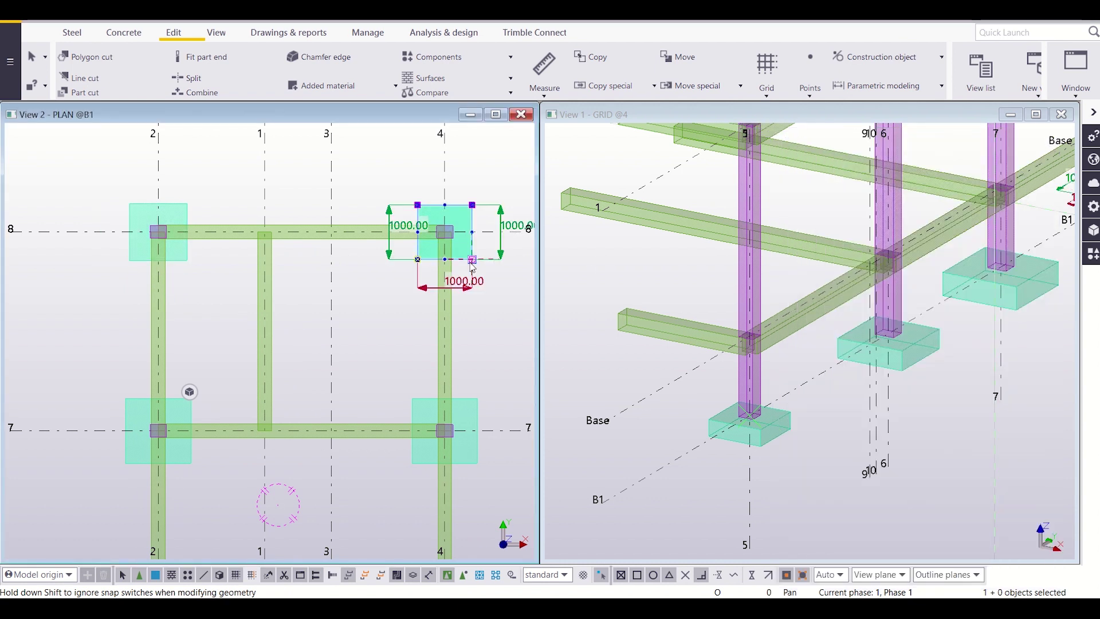
click(473, 218)
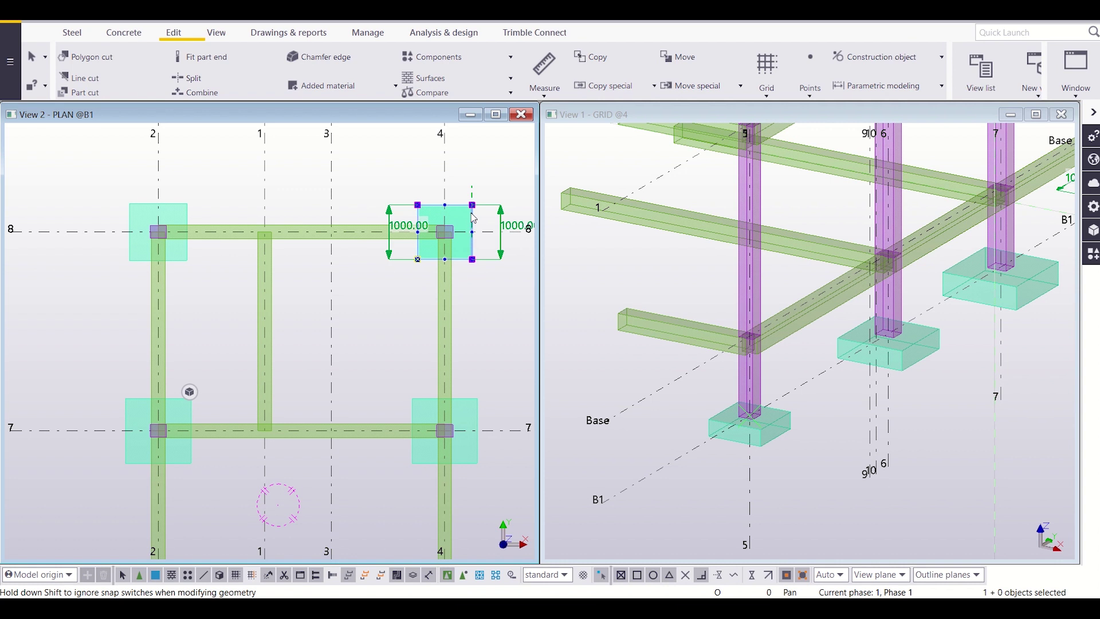
right_click(468, 218)
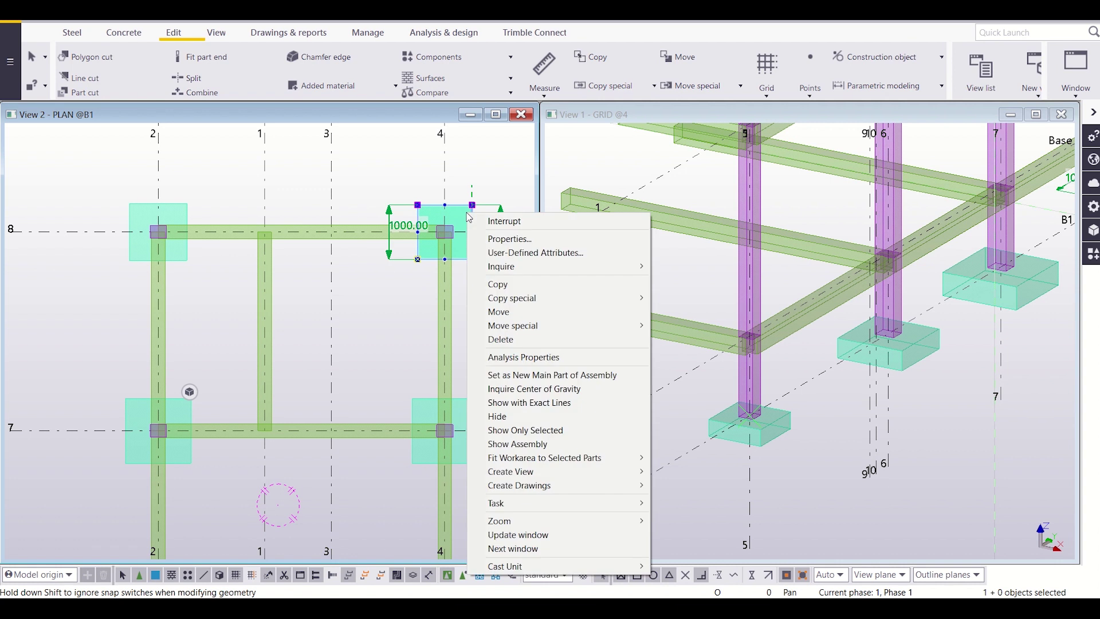
click(533, 343)
Copy the footing at grid intersection 2/8 to grid intersection 4/8, using the column centres as origin and destination
click(137, 227)
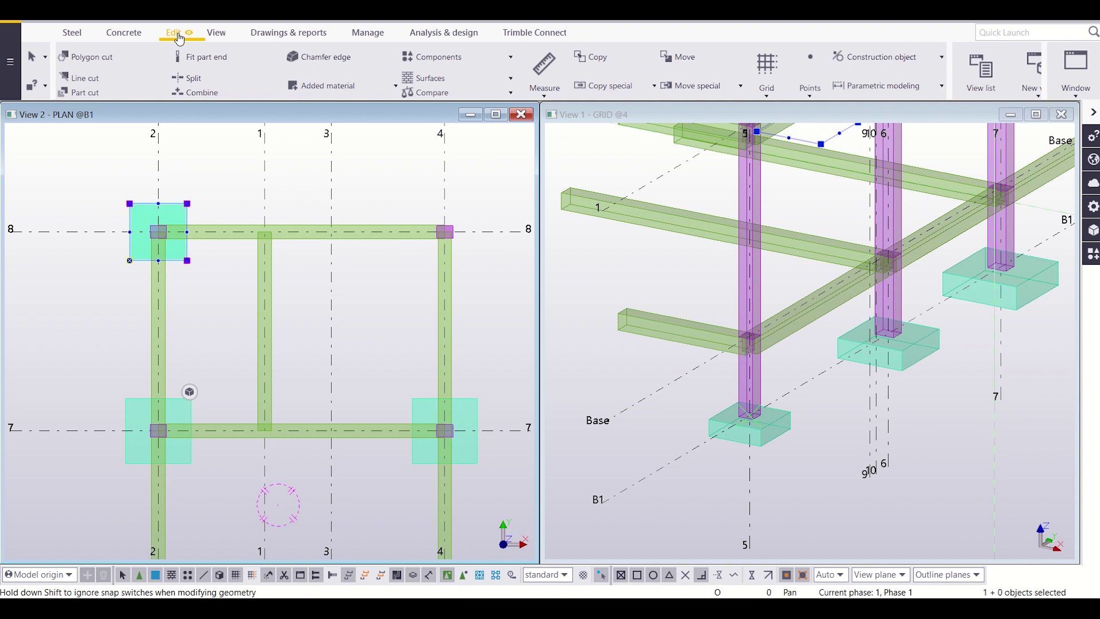
click(583, 60)
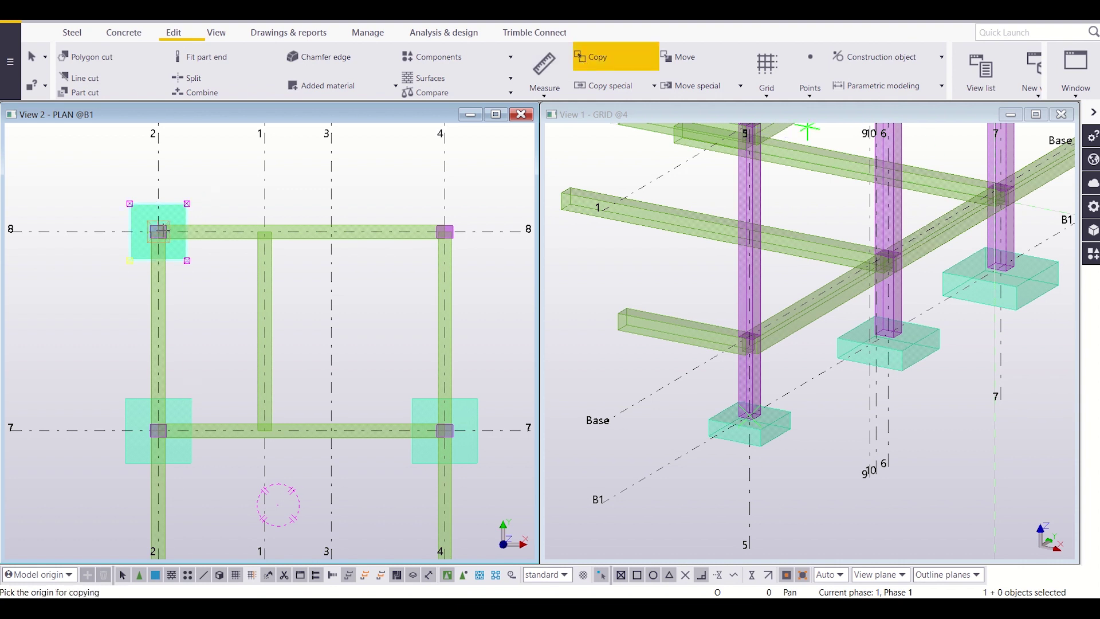
click(158, 231)
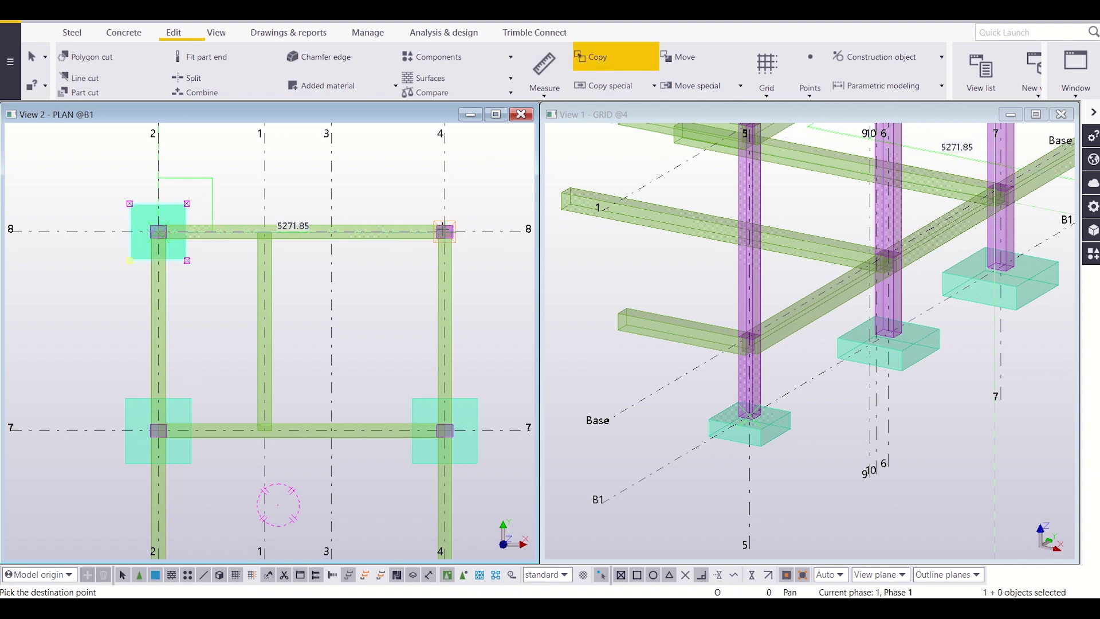
click(445, 231)
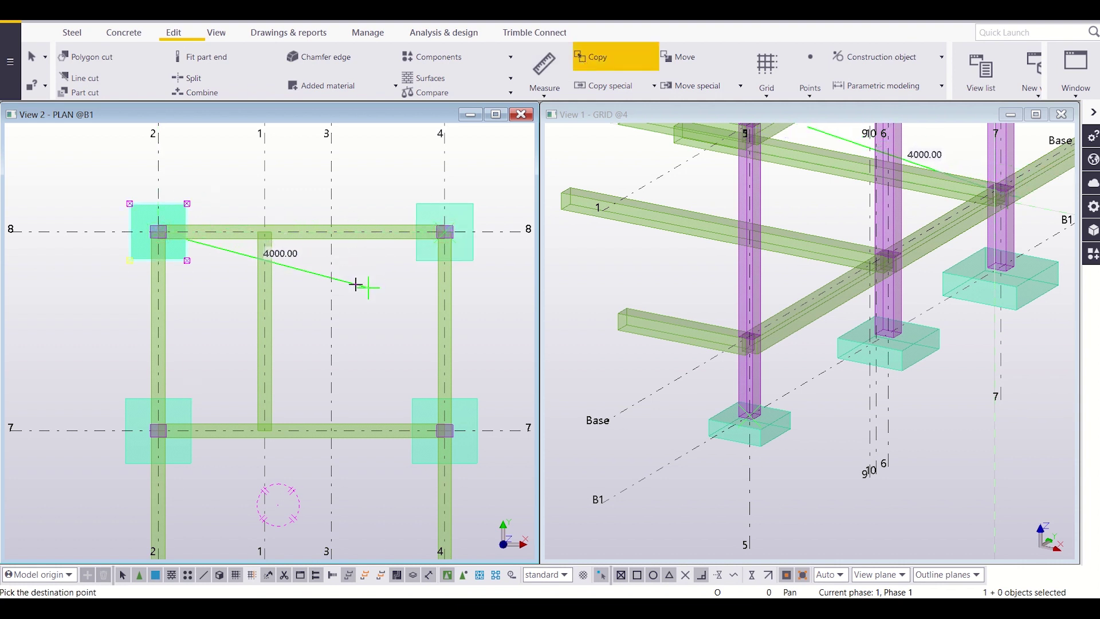
key(Escape)
scroll(367, 276, down, 3)
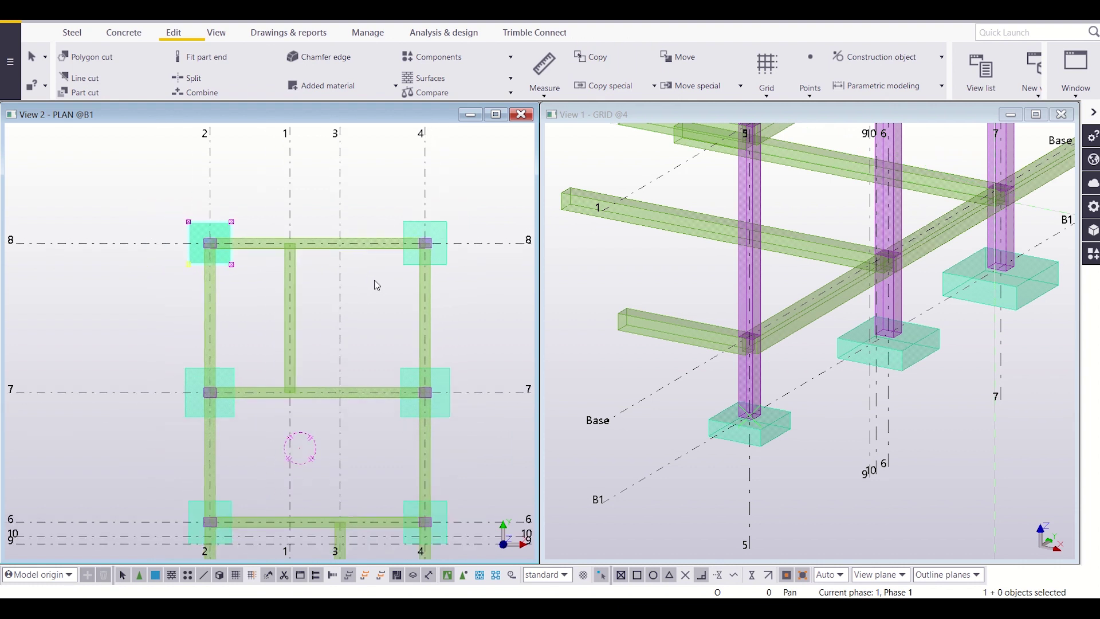
middle_drag(373, 286, 349, 186)
Switch to the AutoCAD drawing and examine the footing schedule and foundation layout for the F3 footings' size, depth and locations
scroll(351, 304, up, 2)
scroll(352, 304, down, 2)
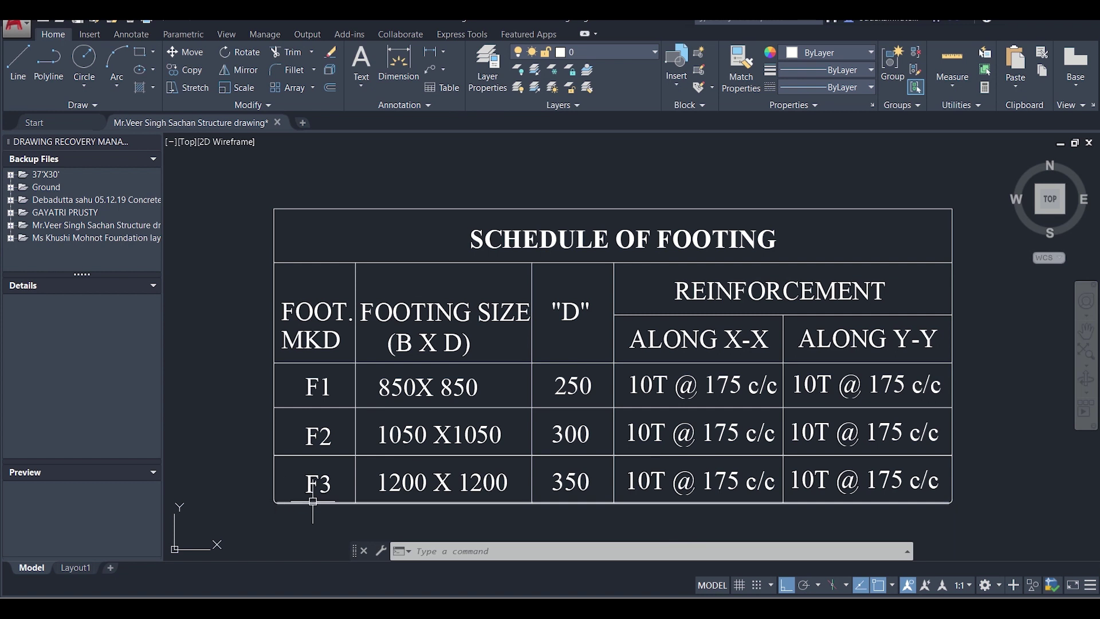
scroll(379, 491, up, 2)
scroll(383, 483, down, 2)
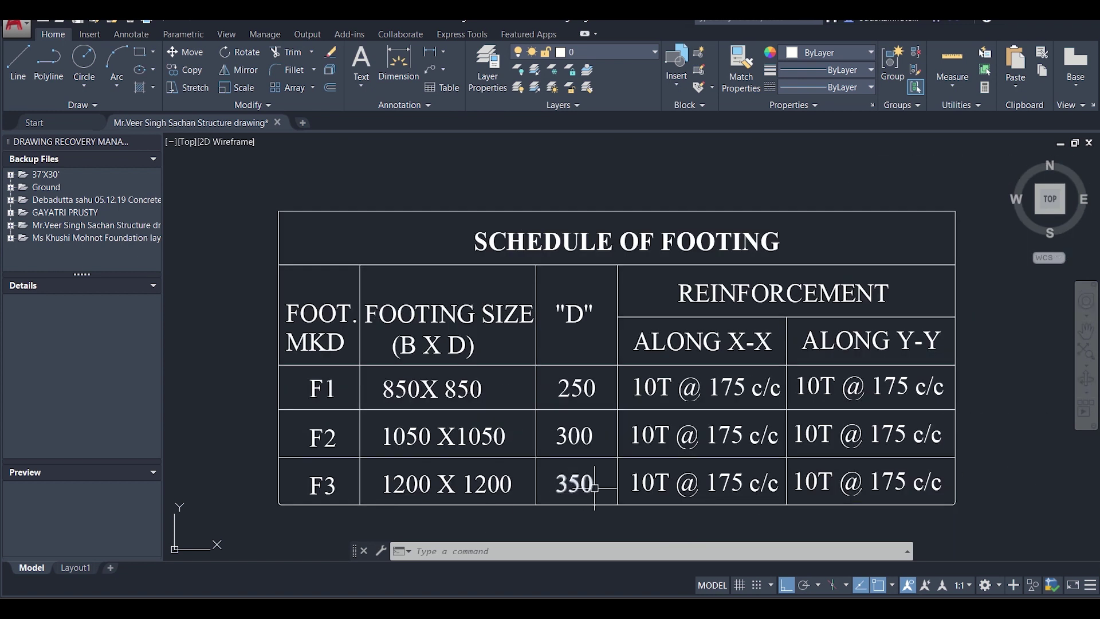
scroll(483, 454, down, 5)
scroll(611, 412, up, 3)
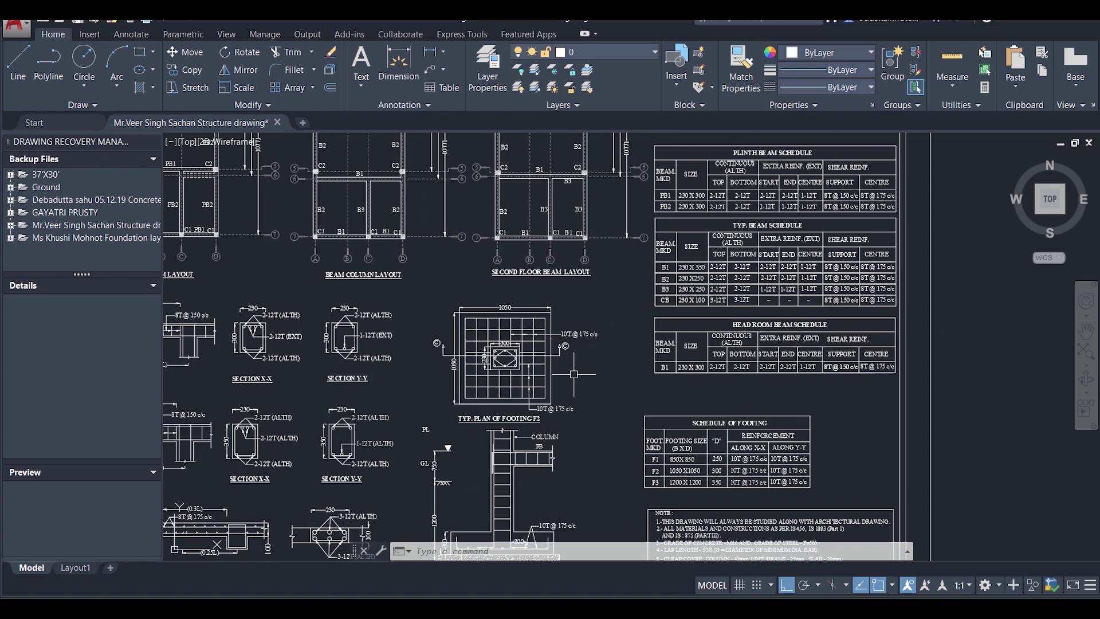
scroll(435, 378, down, 2)
scroll(438, 282, up, 5)
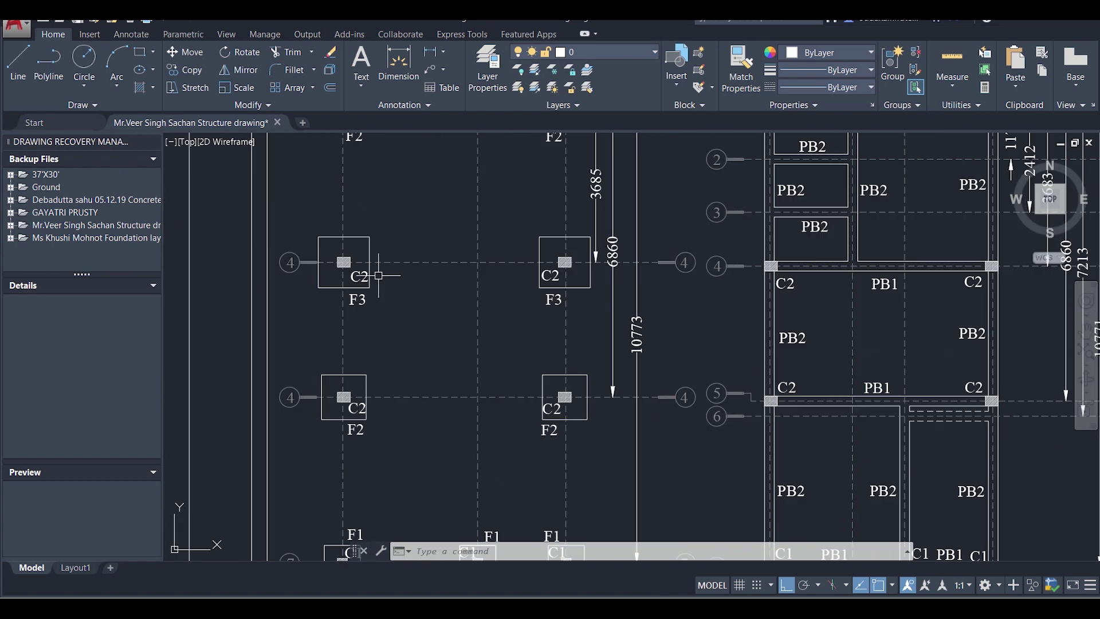
scroll(349, 244, down, 6)
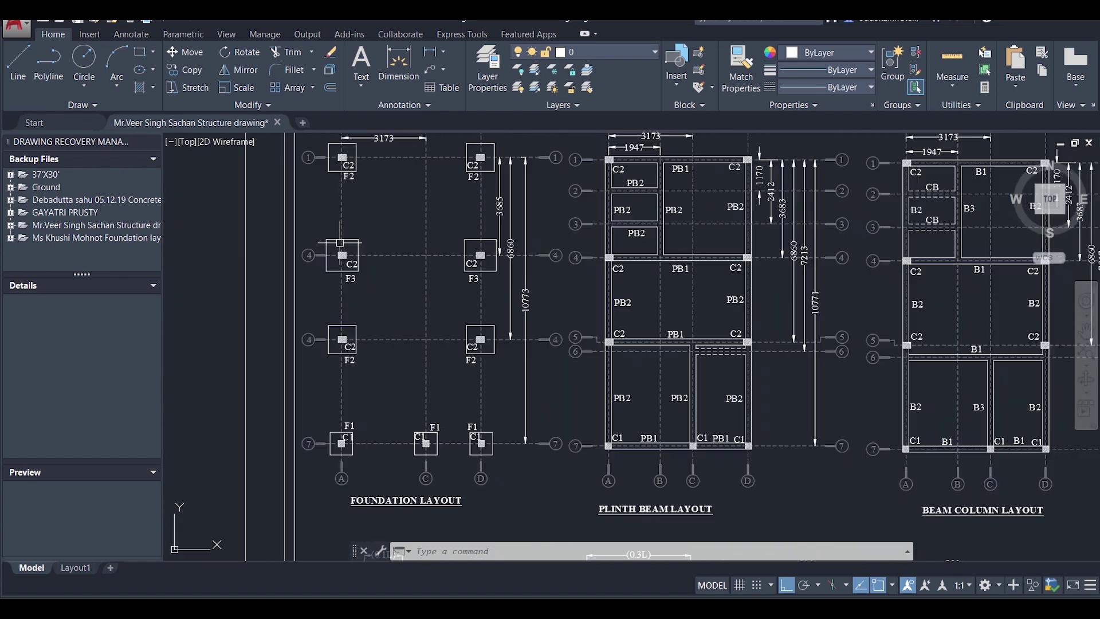
scroll(584, 353, up, 2)
scroll(710, 365, up, 4)
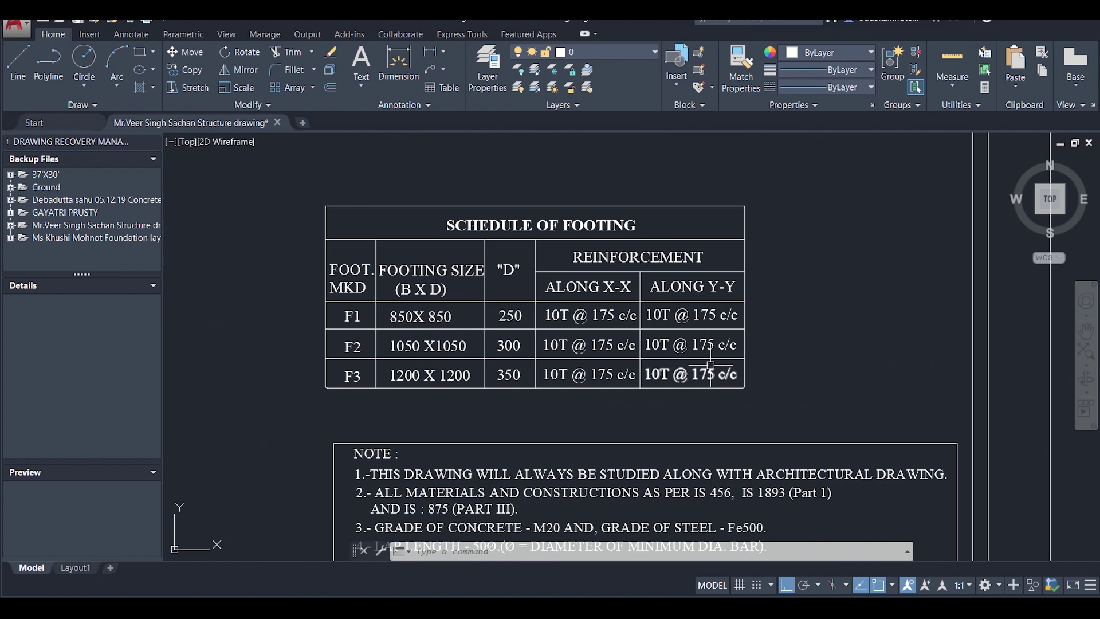
scroll(453, 382, up, 2)
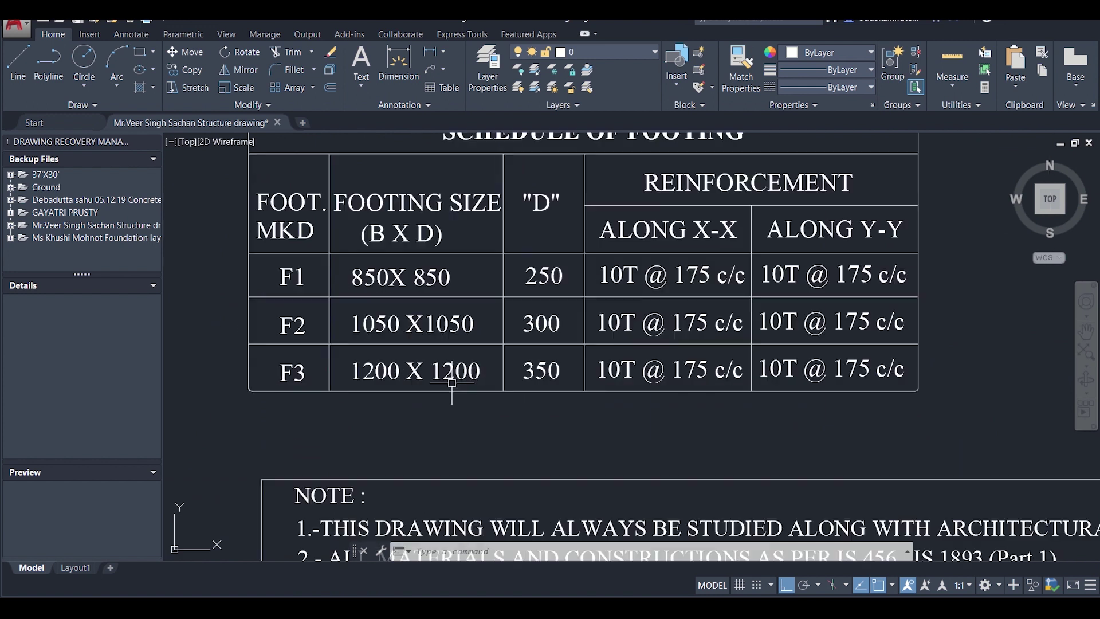
middle_drag(439, 372, 437, 418)
In Tekla Structures, check the side lengths and thickness of the footing at grid intersection 2/7
key(alt+Tab)
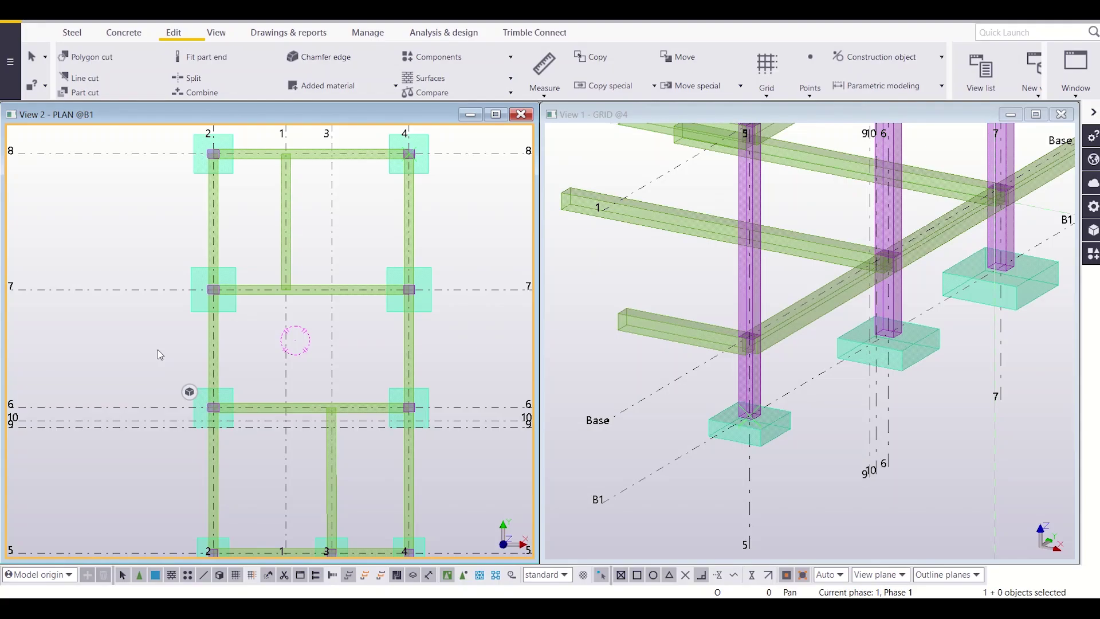
click(196, 309)
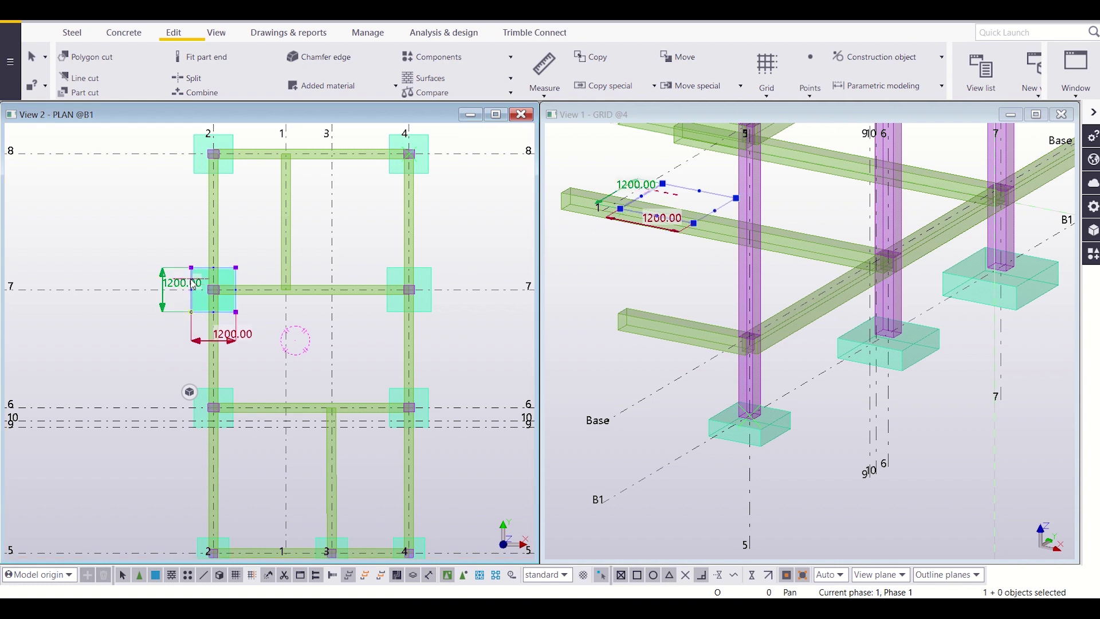
key(alt+Tab)
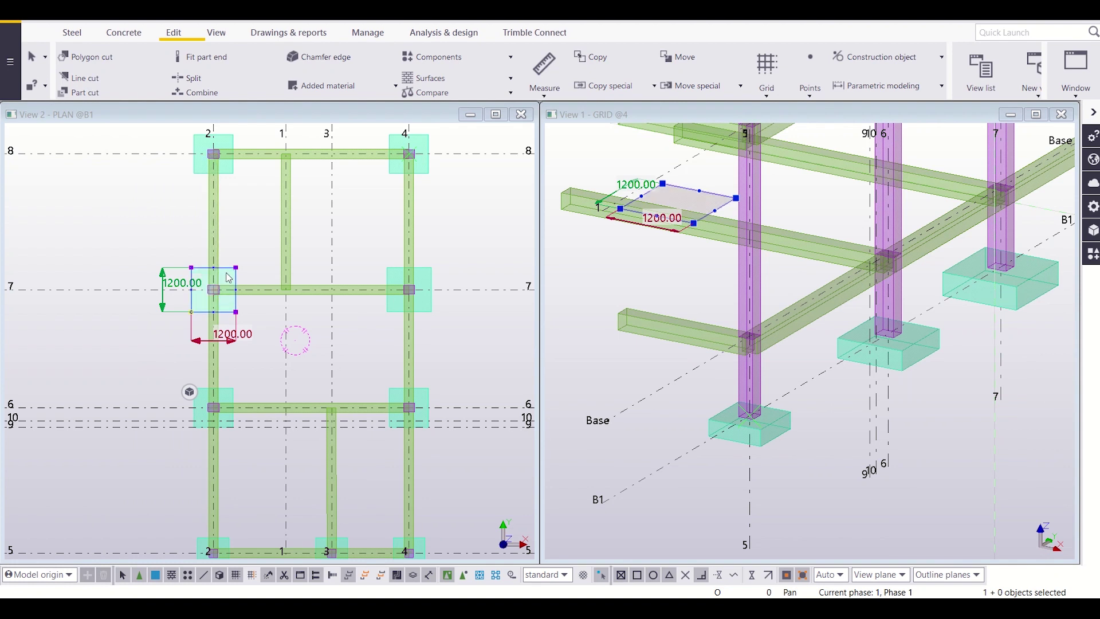
right_click(228, 278)
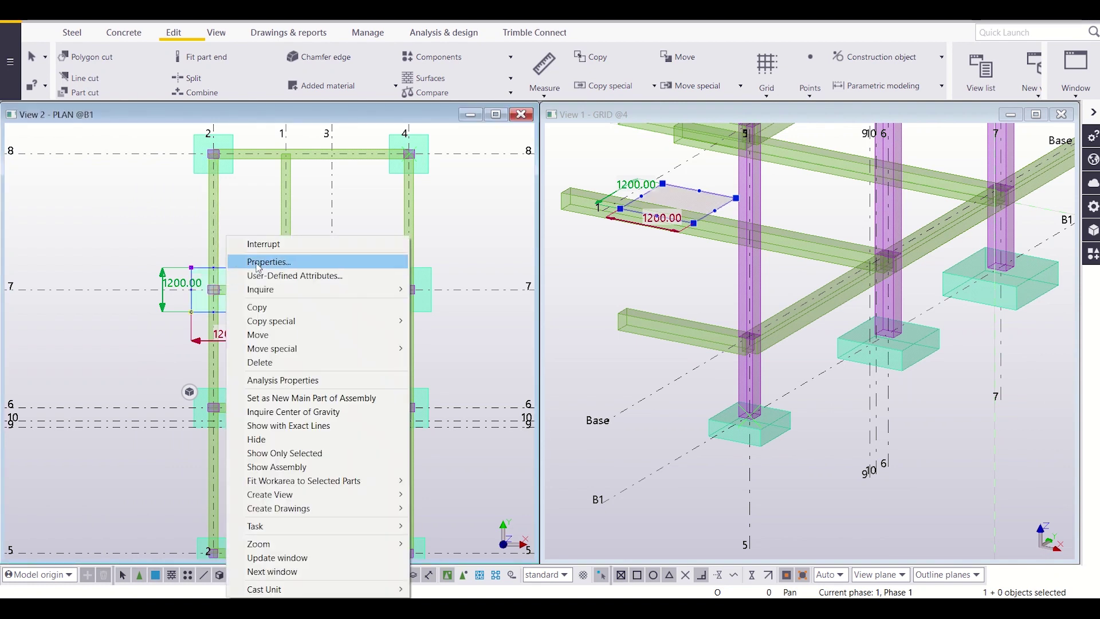
click(257, 263)
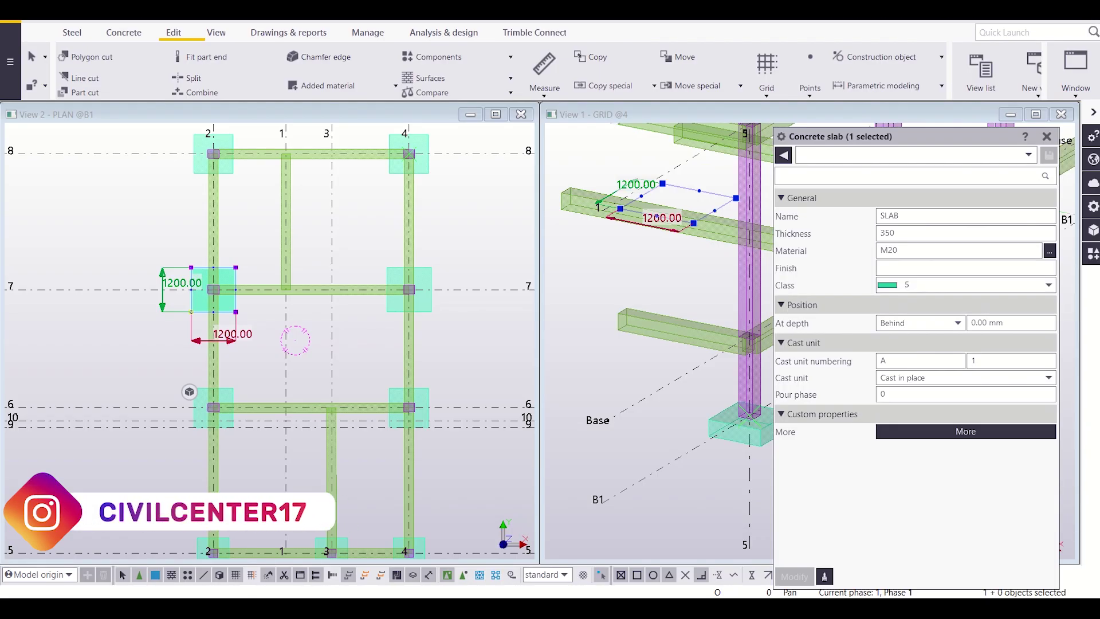
Check the side length and thickness of the footing at grid intersection 4/7
click(427, 315)
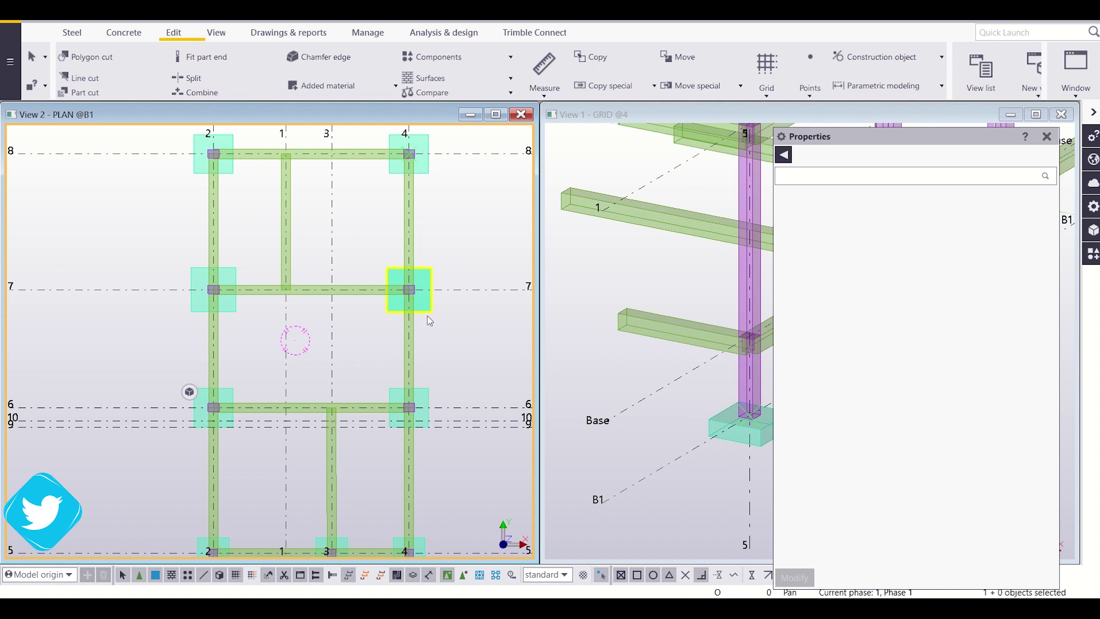
click(430, 309)
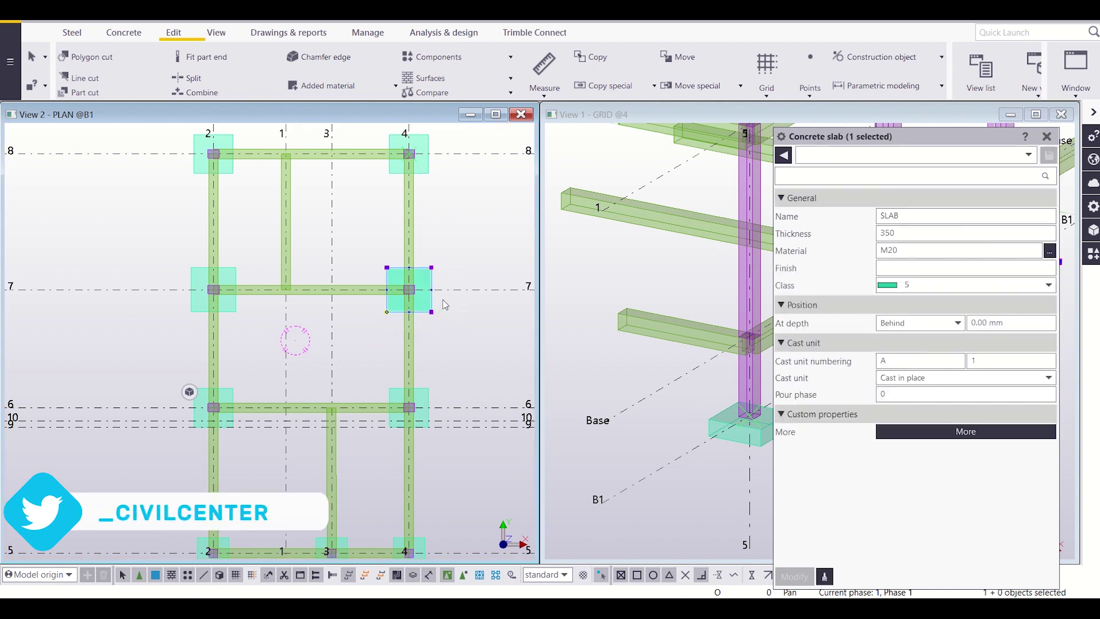
click(431, 312)
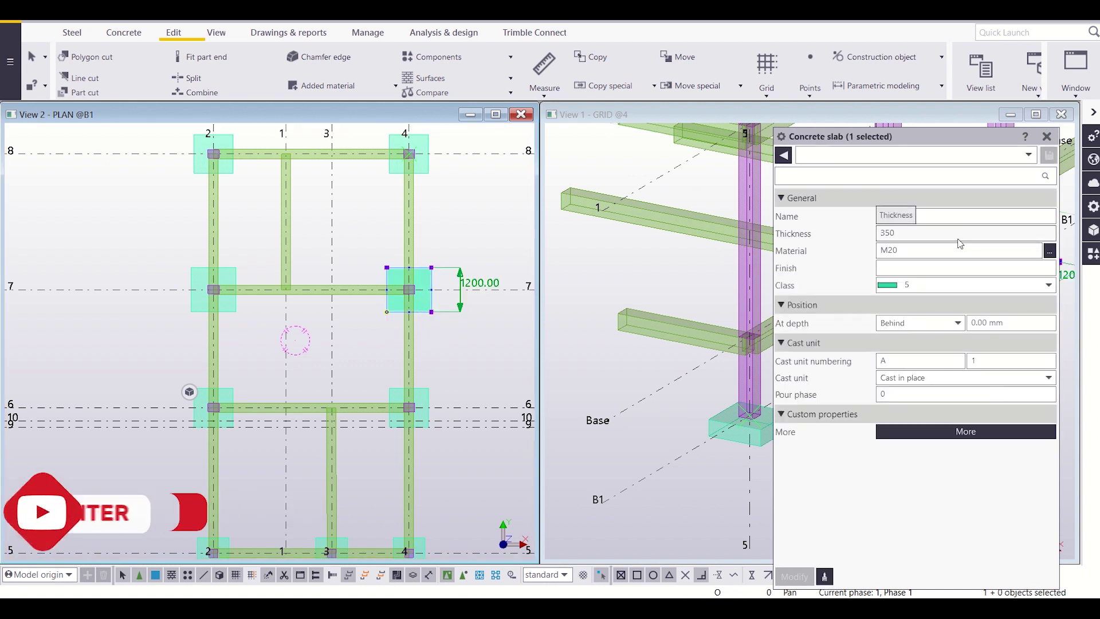
scroll(329, 327, down, 3)
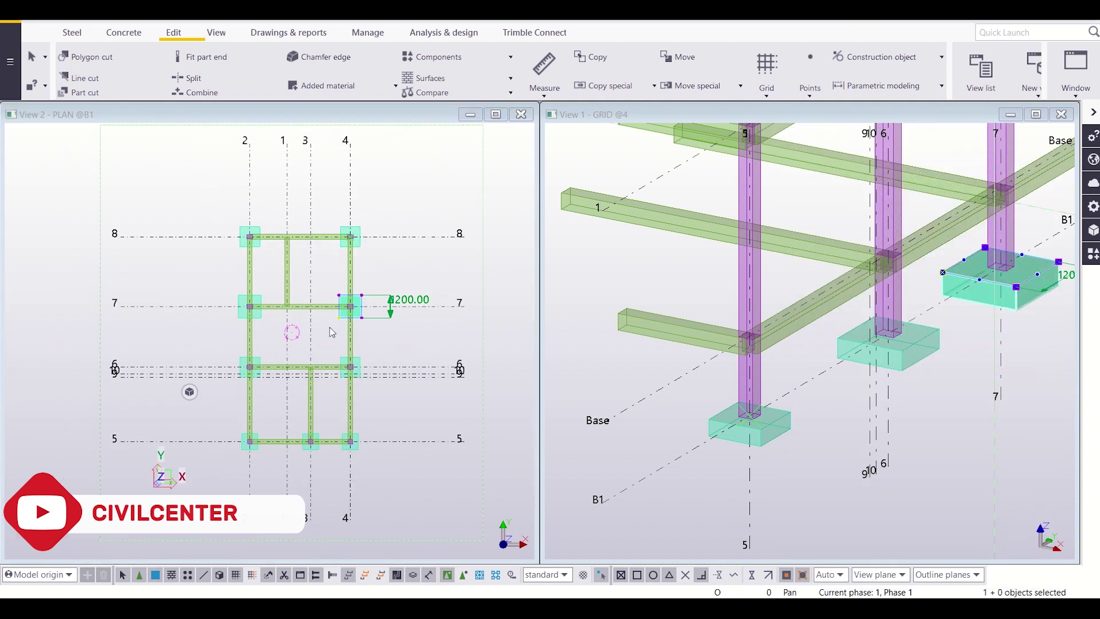
scroll(329, 328, up, 2)
scroll(339, 326, up, 1)
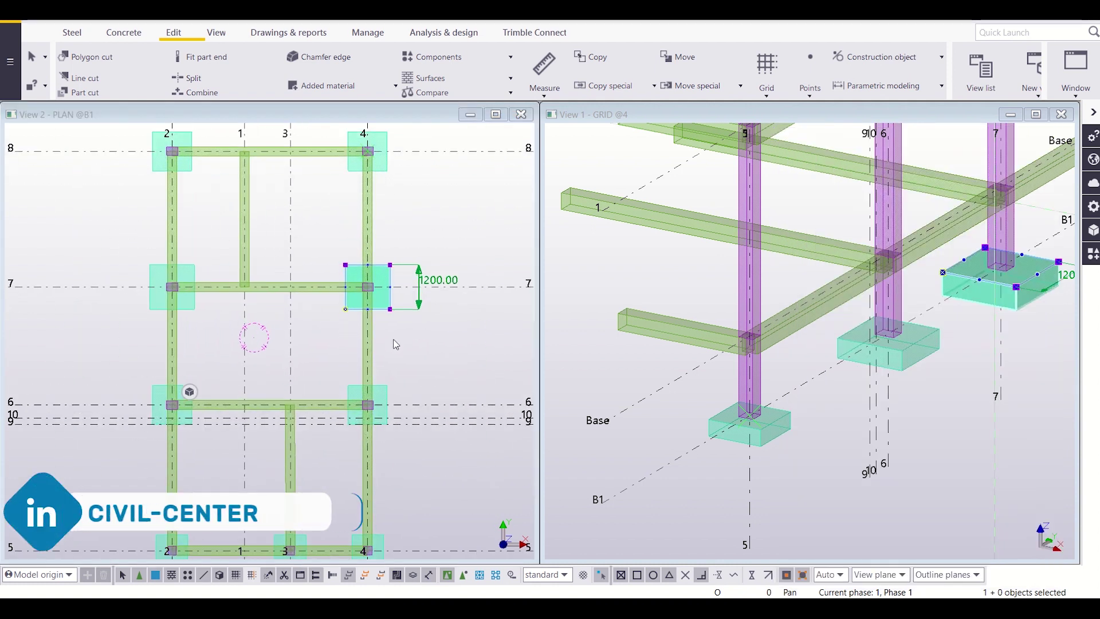
scroll(263, 338, up, 1)
scroll(263, 342, down, 1)
middle_drag(264, 401, 308, 308)
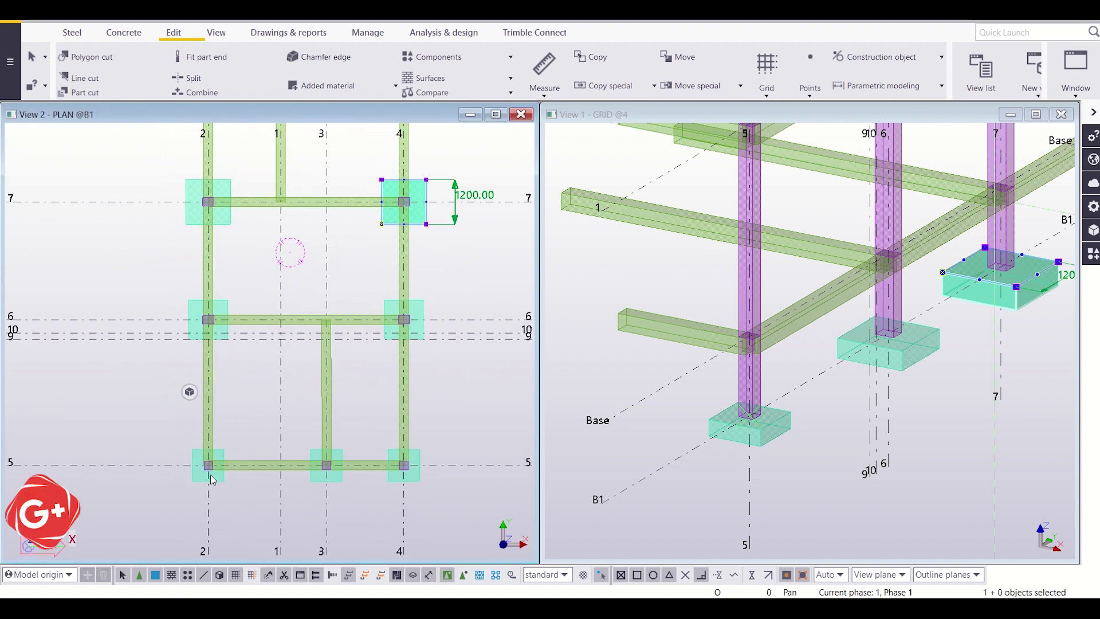